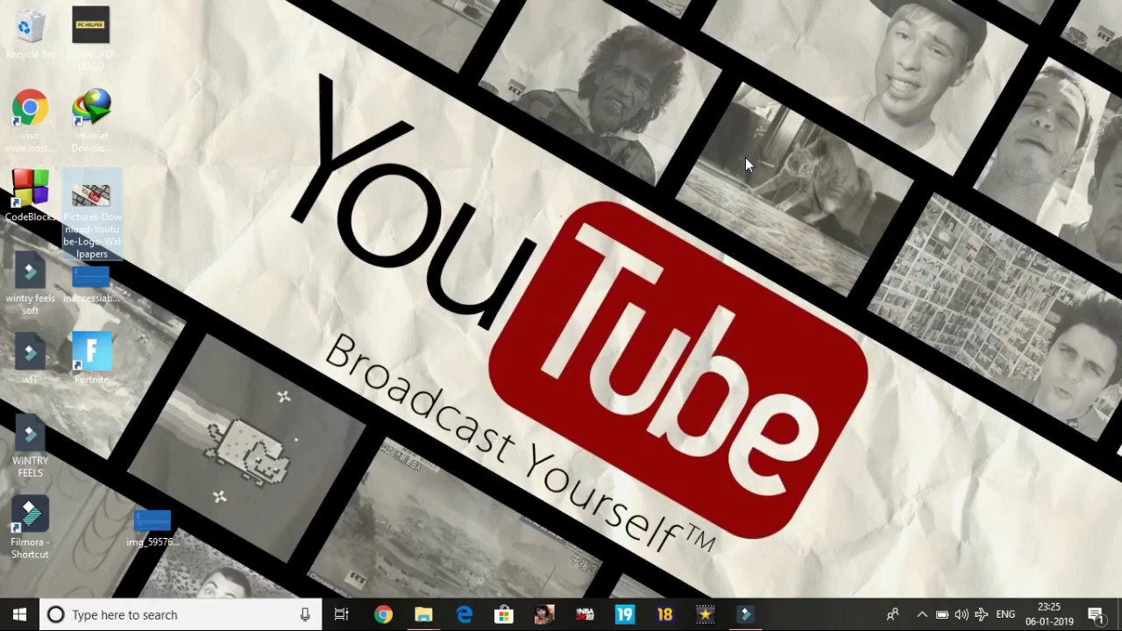
# Rename the Vampyr Setup folder in Downloads to Vampyr Repack.
pyautogui.click(423, 614)
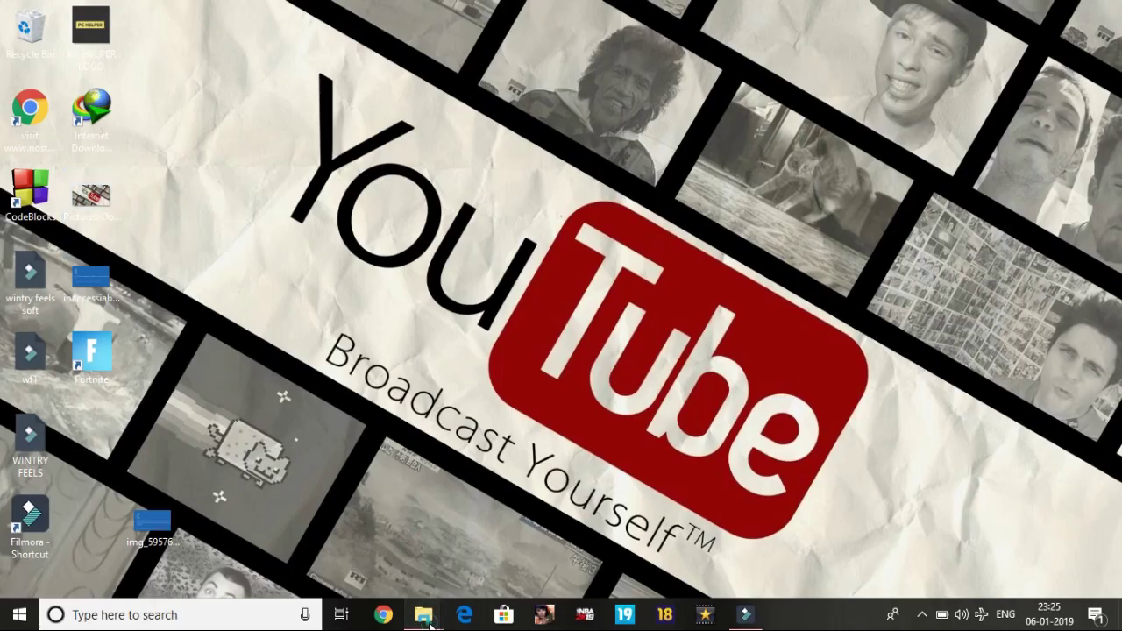
pyautogui.click(378, 548)
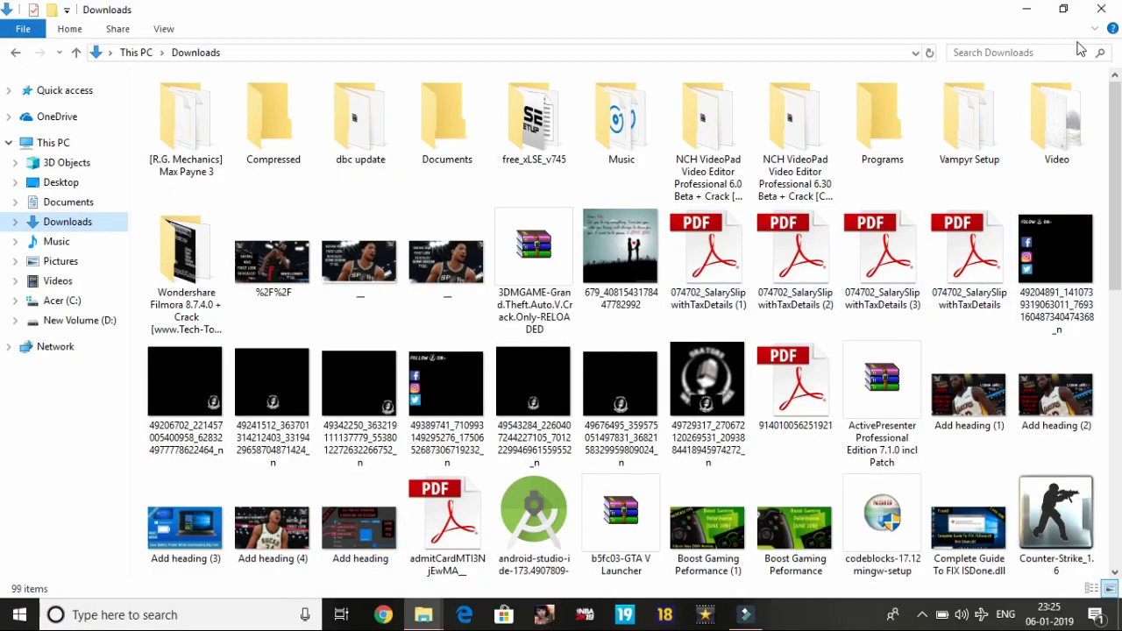
pyautogui.click(951, 121)
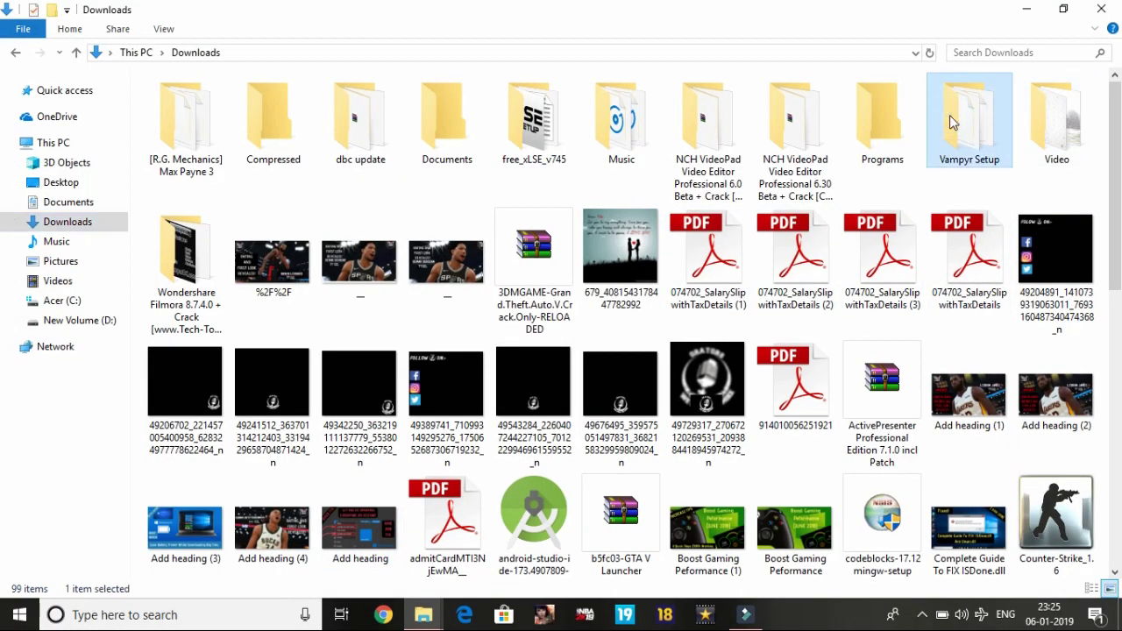
pyautogui.click(951, 121)
pyautogui.rightClick(973, 166)
pyautogui.press('Up')
pyautogui.press('Up')
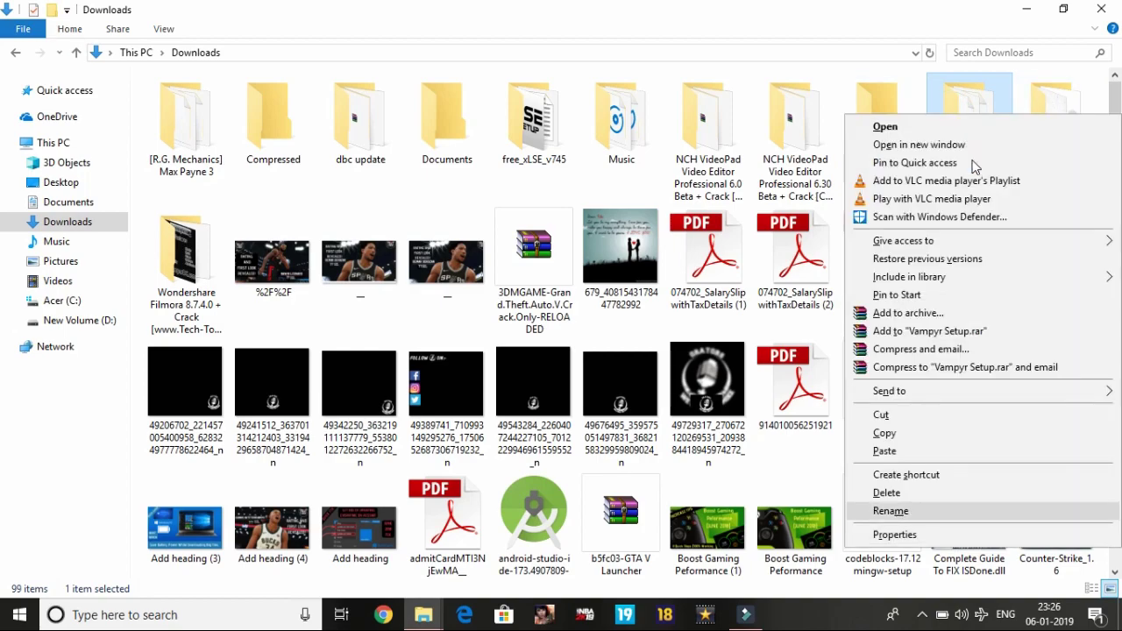
pyautogui.press('Return')
pyautogui.press('End')
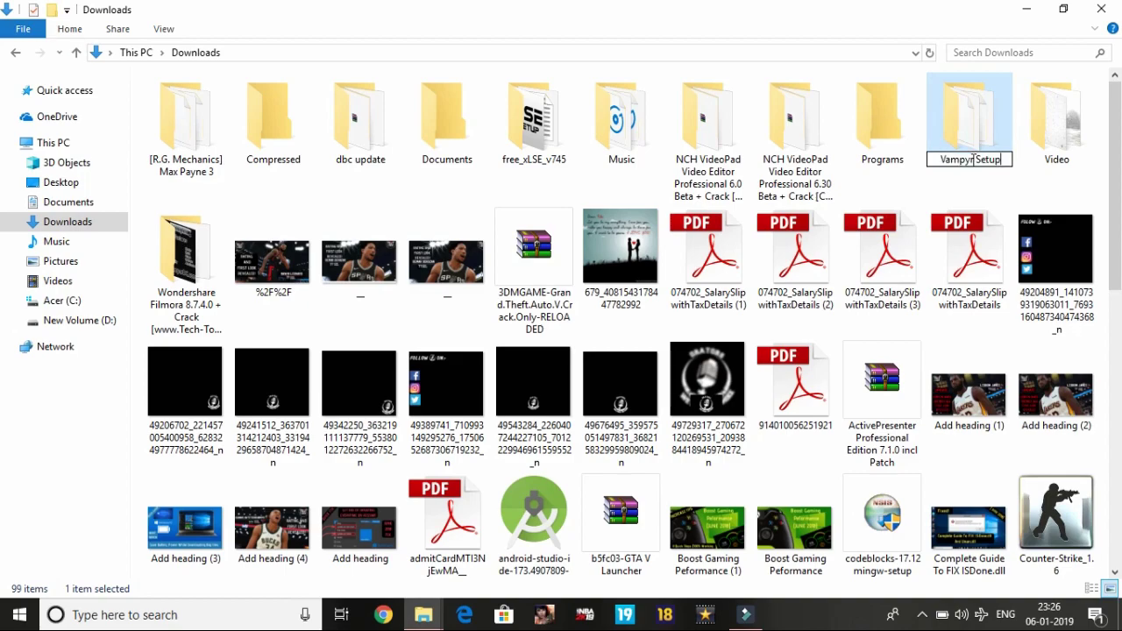
pyautogui.press('BackSpace')
pyautogui.press('BackSpace')
pyautogui.press('BackSpace')
pyautogui.press('BackSpace')
pyautogui.press('BackSpace')
pyautogui.press('BackSpace')
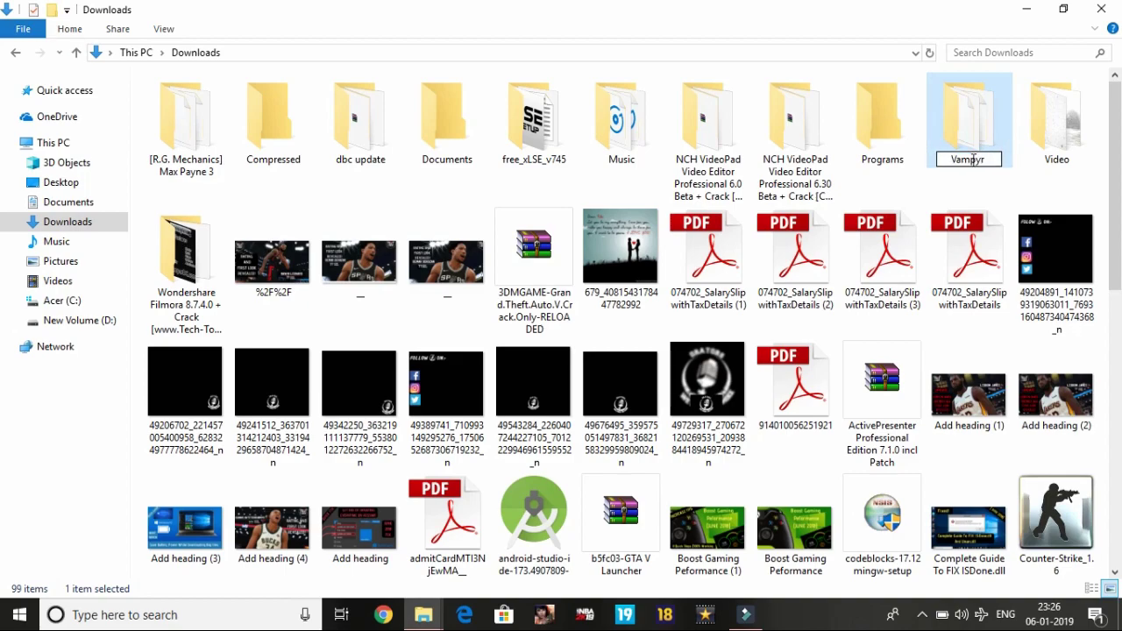
pyautogui.write('Repa')
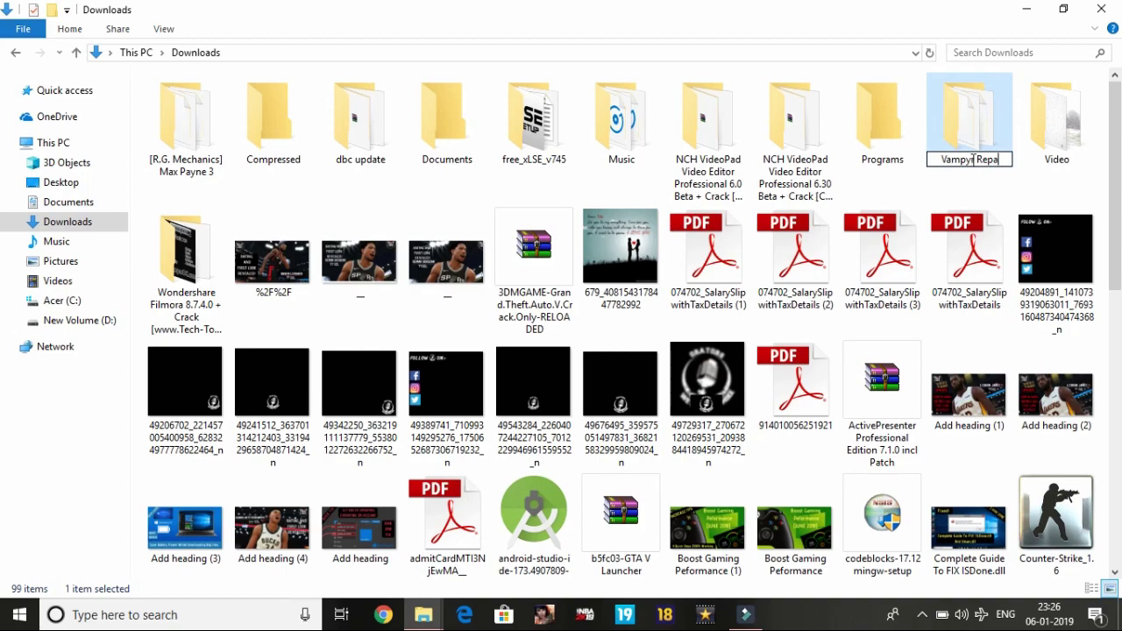
pyautogui.write('ck')
pyautogui.press('Return')
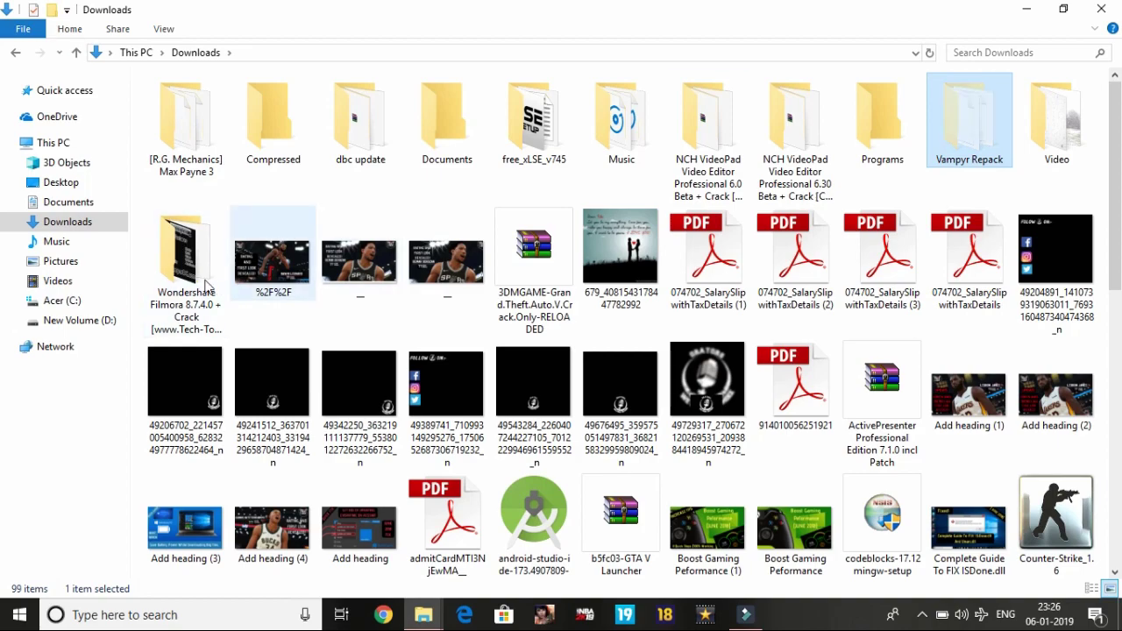
# Paste the cut Vampyr Repack folder into the root of New Volume (D:).
pyautogui.click(78, 320)
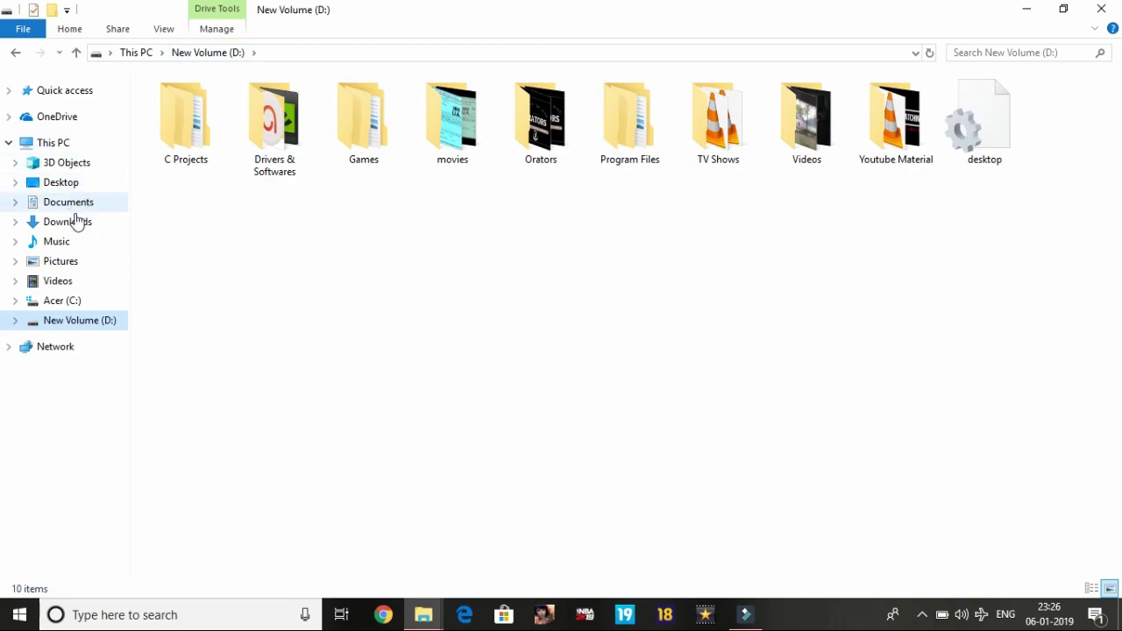
pyautogui.click(419, 251)
pyautogui.hotkey('ctrl', 'v')
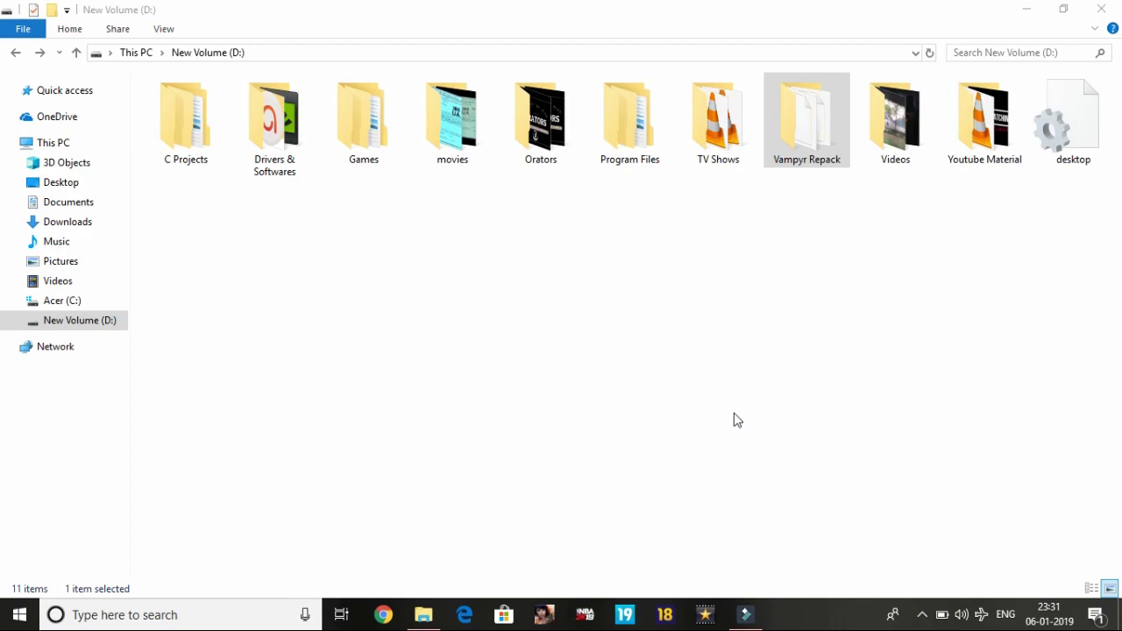
# Run setup from the Vampyr Repack folder on drive D: and accept English as the installation language.
pyautogui.click(759, 149)
pyautogui.click(797, 138)
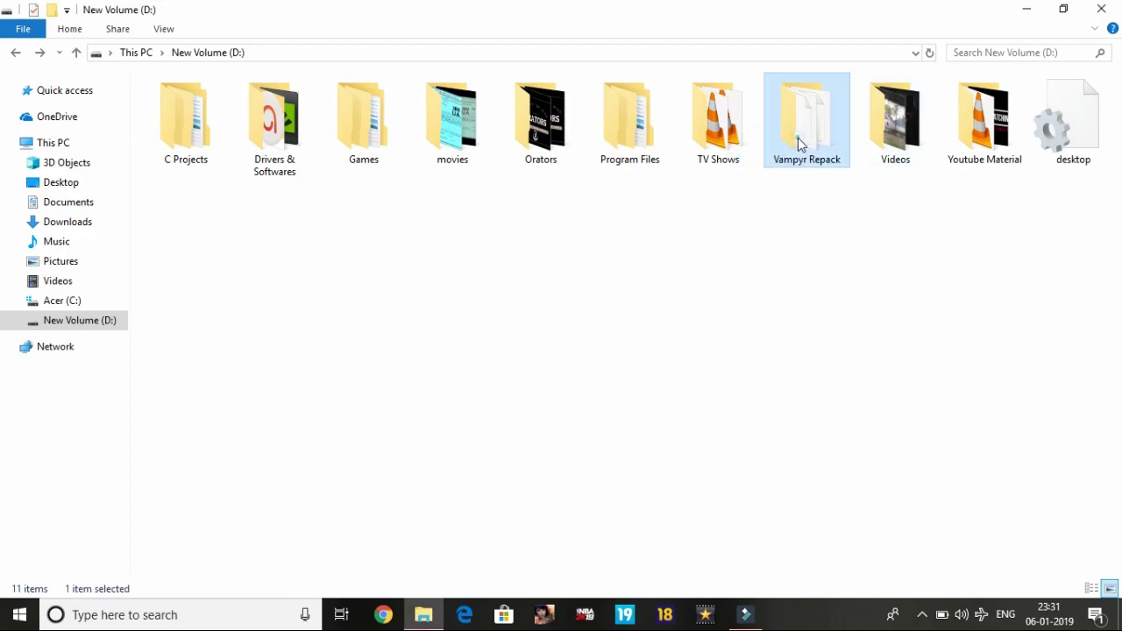
pyautogui.doubleClick(797, 137)
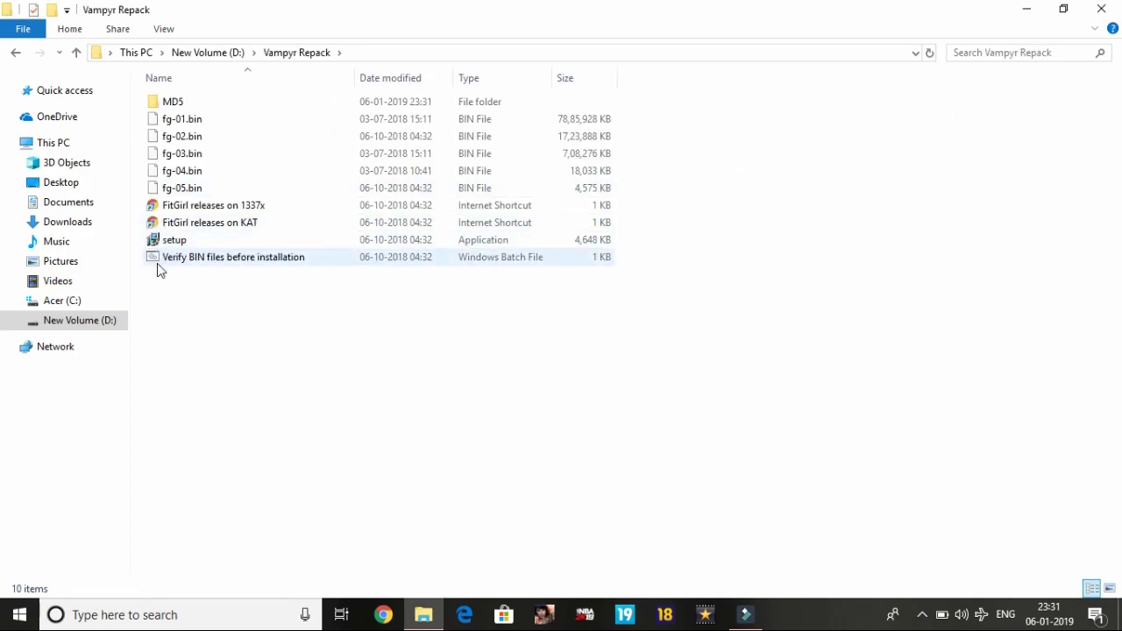
pyautogui.doubleClick(217, 243)
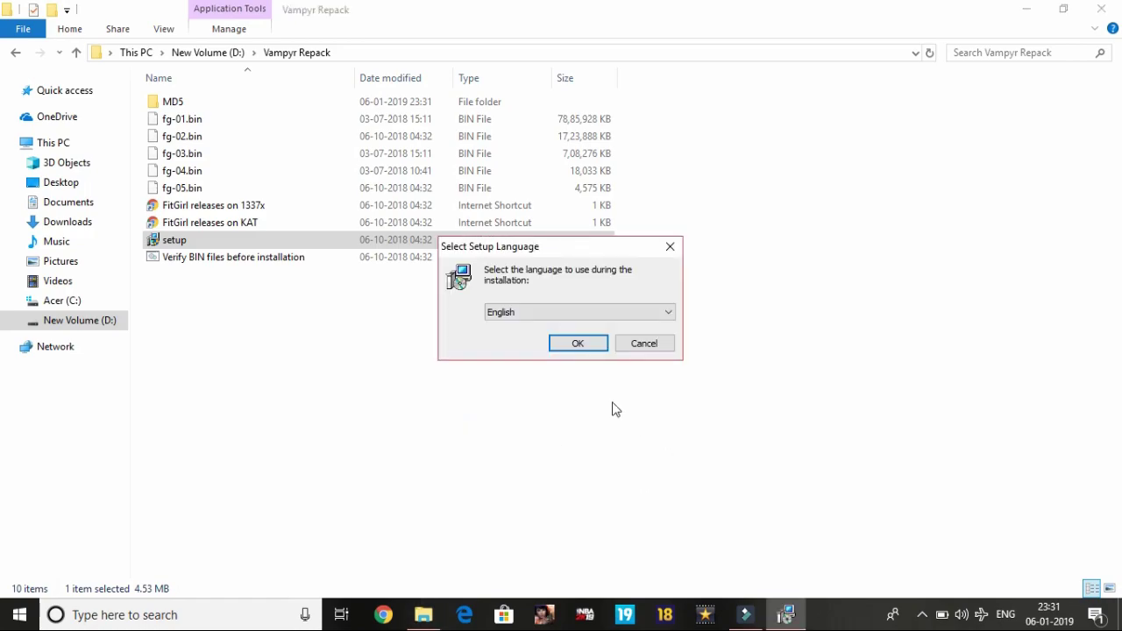
pyautogui.click(563, 346)
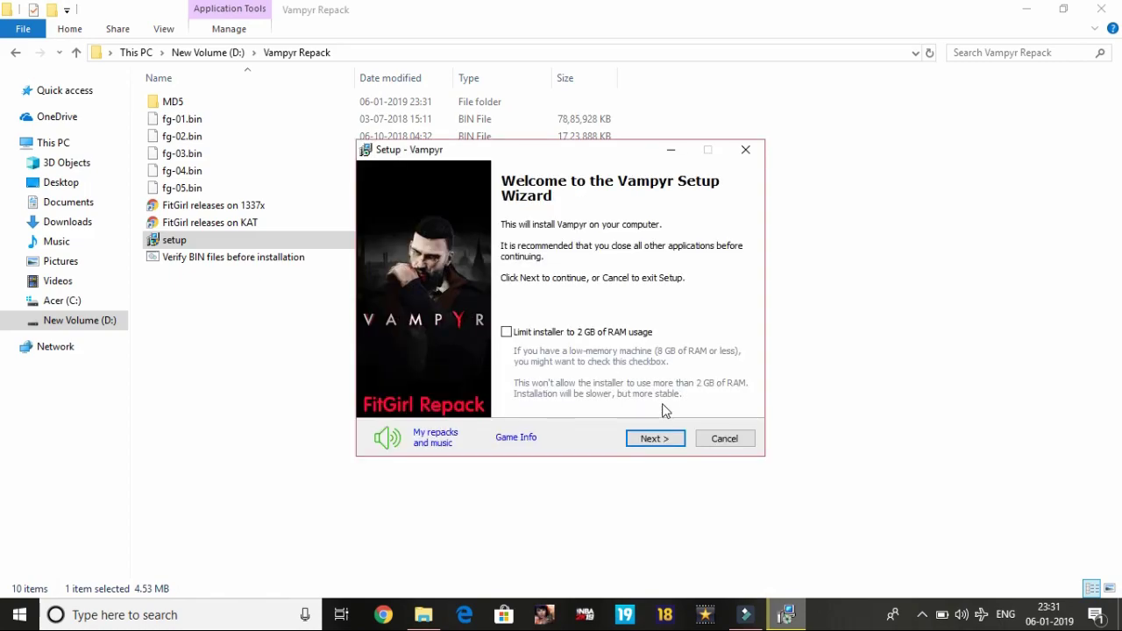
# Mute the installer music, limit the installer to 2 GB of RAM usage, and advance to the destination location page.
pyautogui.click(384, 438)
pyautogui.click(513, 337)
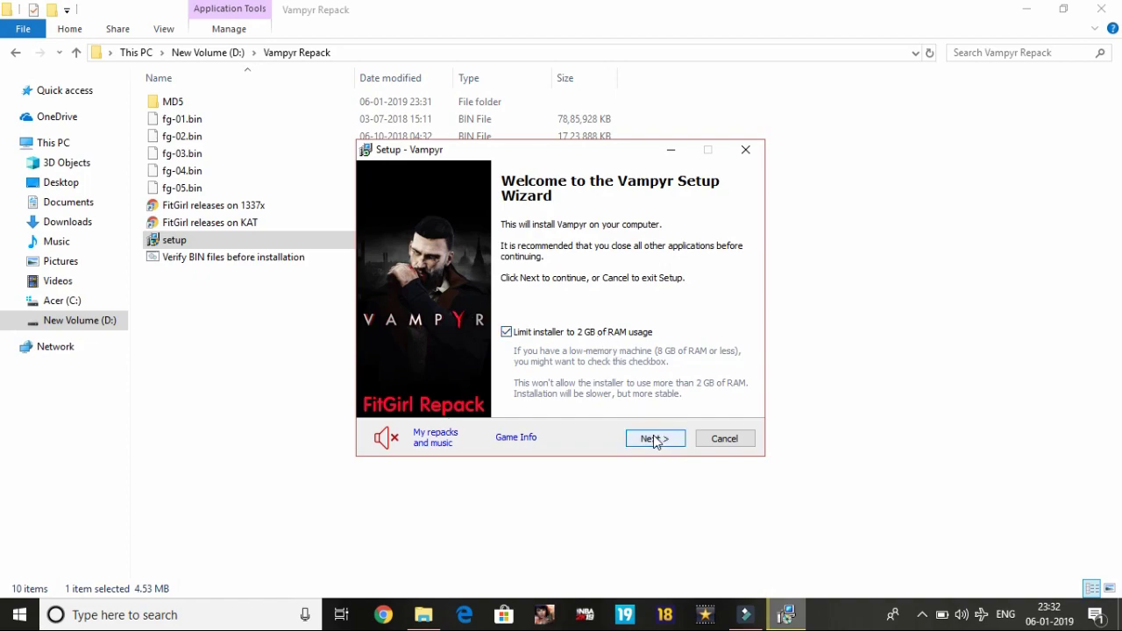
pyautogui.click(656, 439)
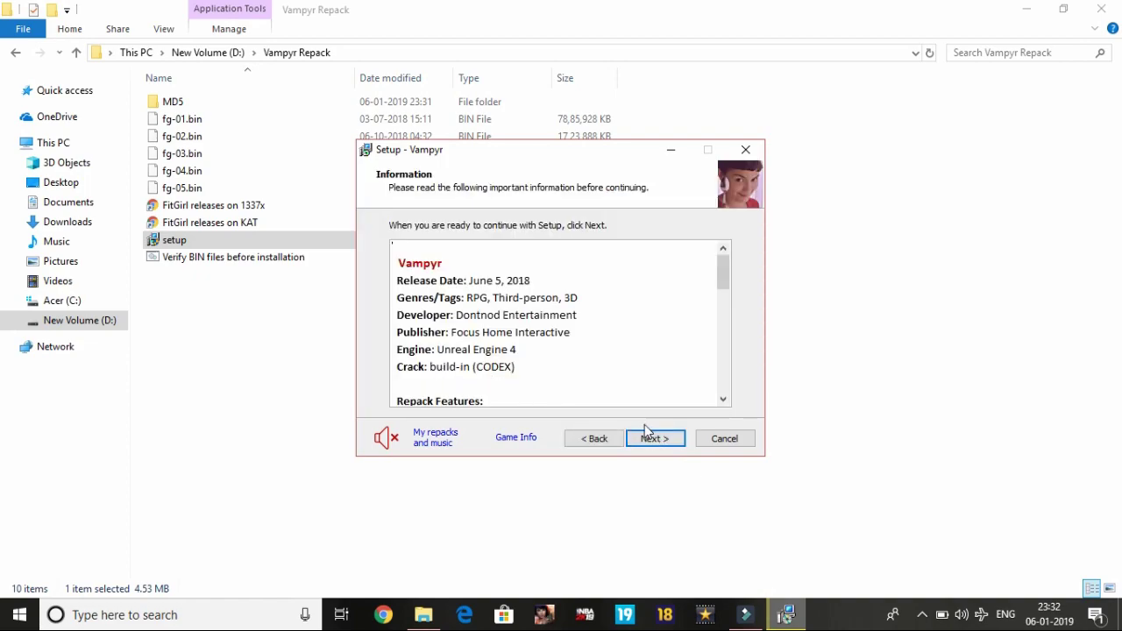
pyautogui.click(640, 440)
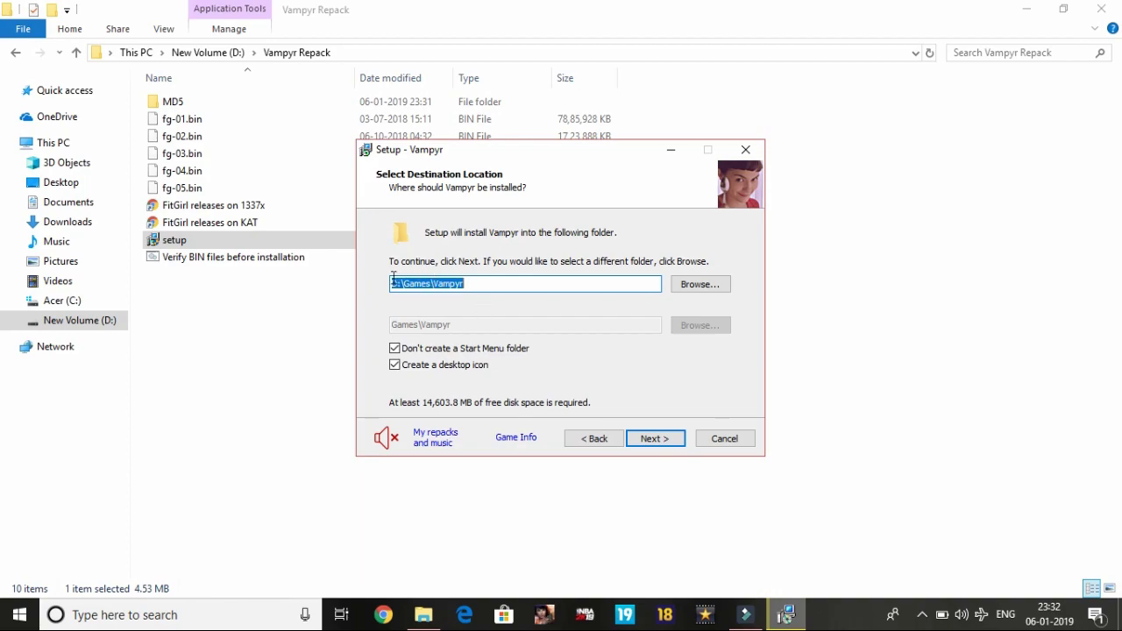
pyautogui.click(438, 285)
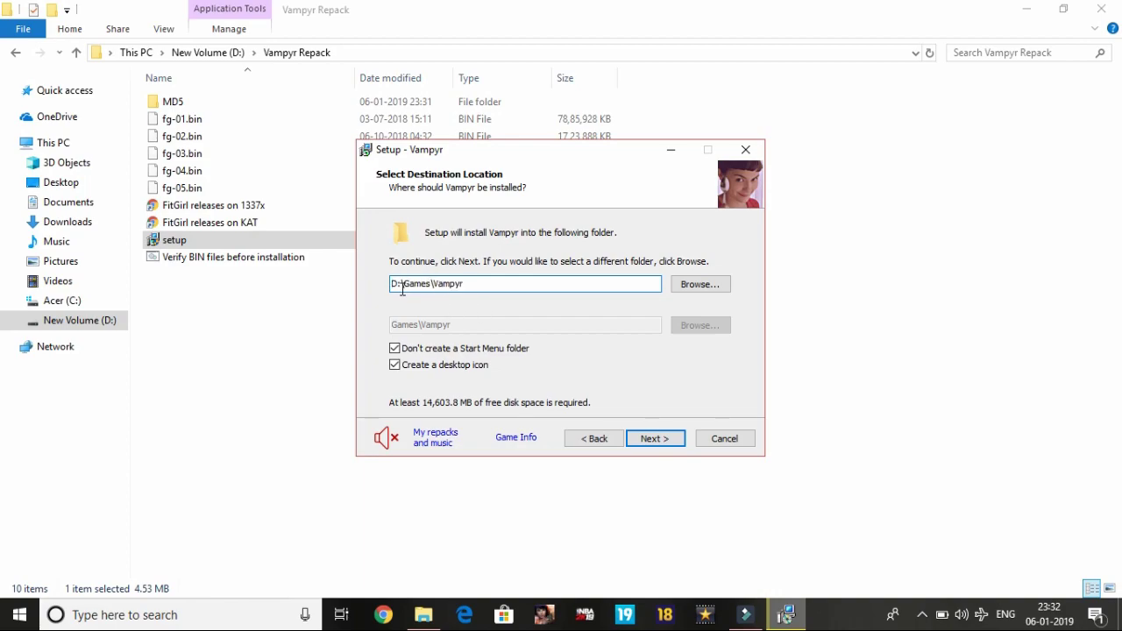
pyautogui.click(401, 286)
pyautogui.hotkey('shift', 'End')
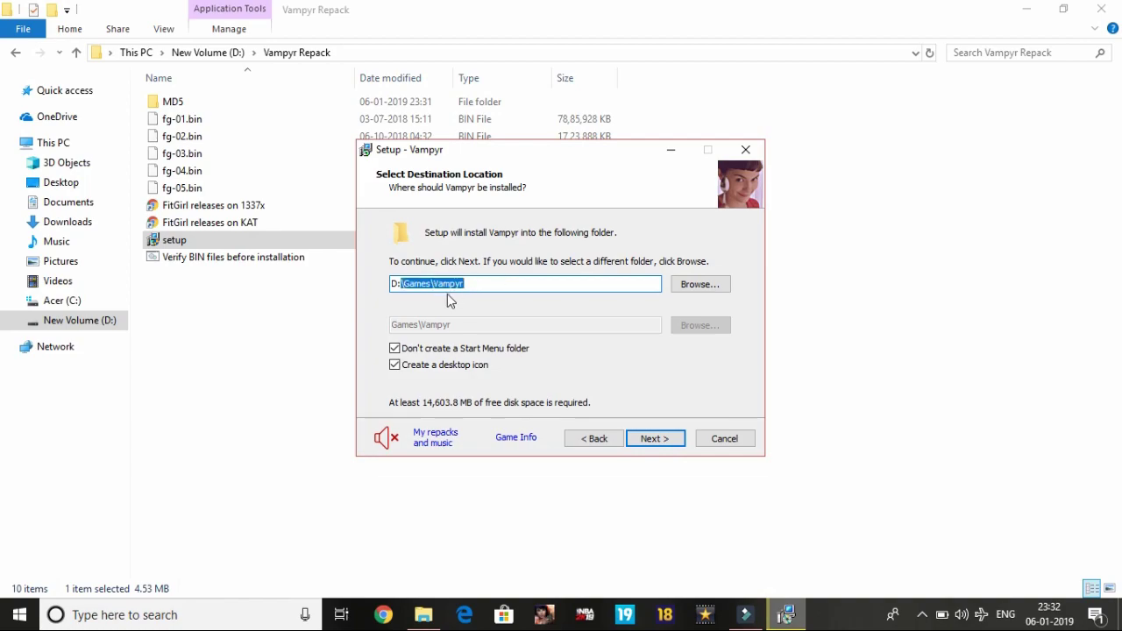
pyautogui.click(393, 285)
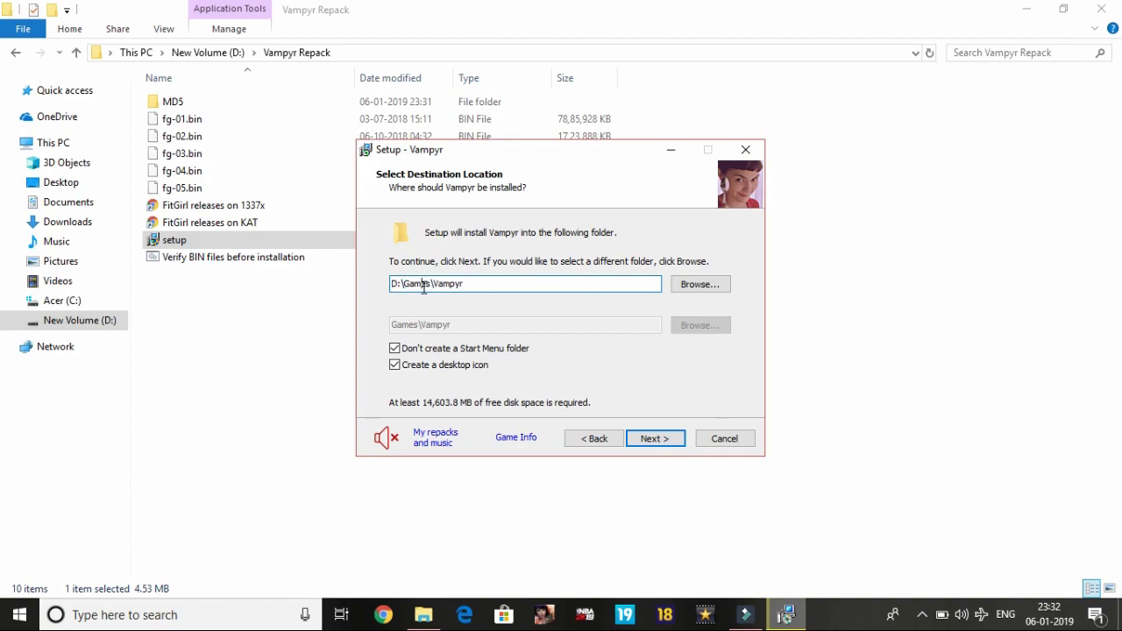
pyautogui.click(424, 285)
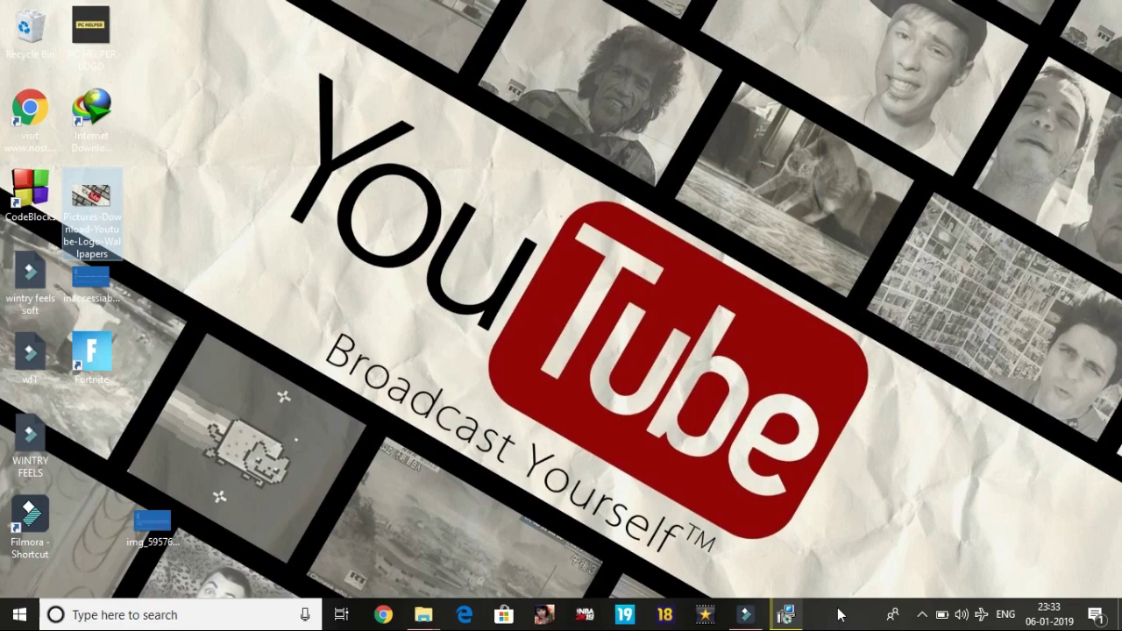
# Restore the Vampyr installer, then open Task Manager and go to the details of the Setup/Uninstall process.
pyautogui.click(786, 614)
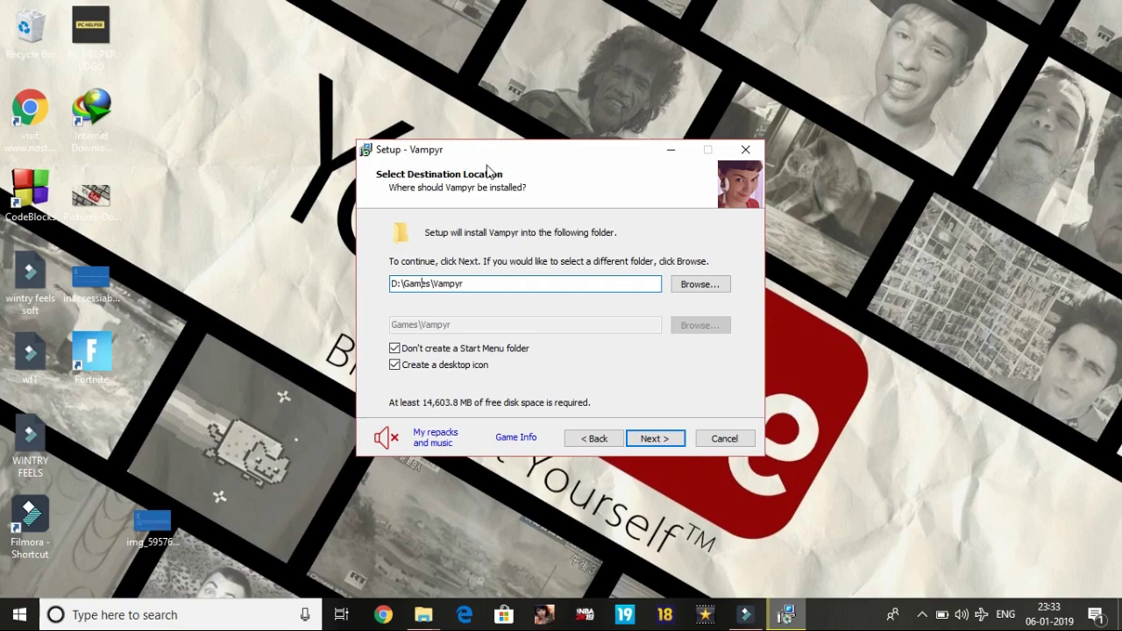
pyautogui.rightClick(837, 613)
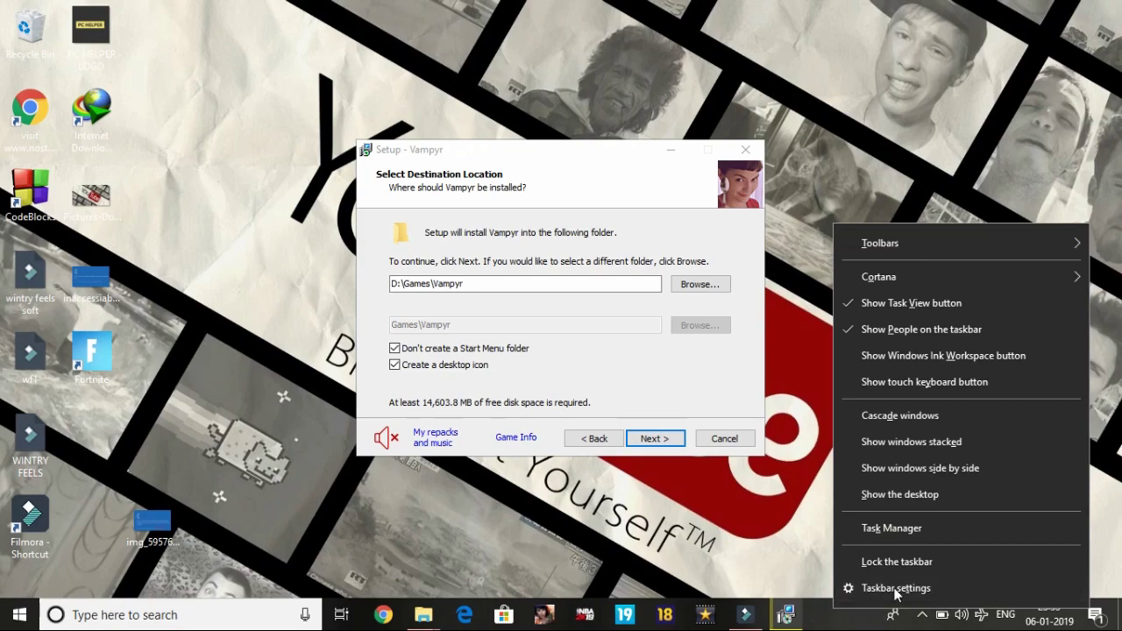
pyautogui.click(936, 528)
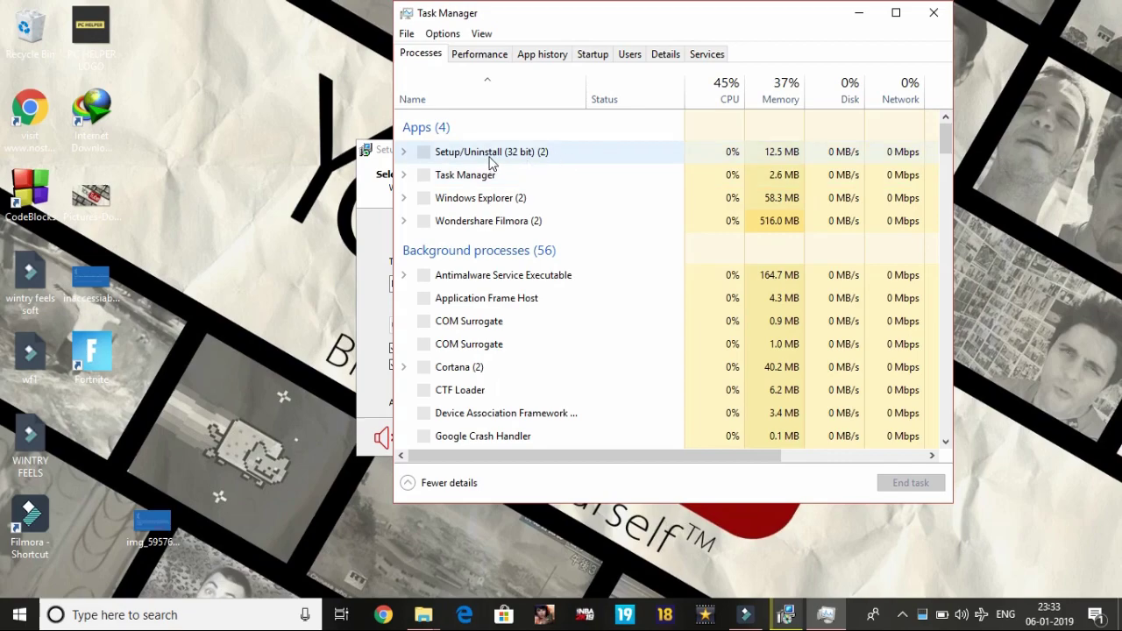
pyautogui.rightClick(491, 163)
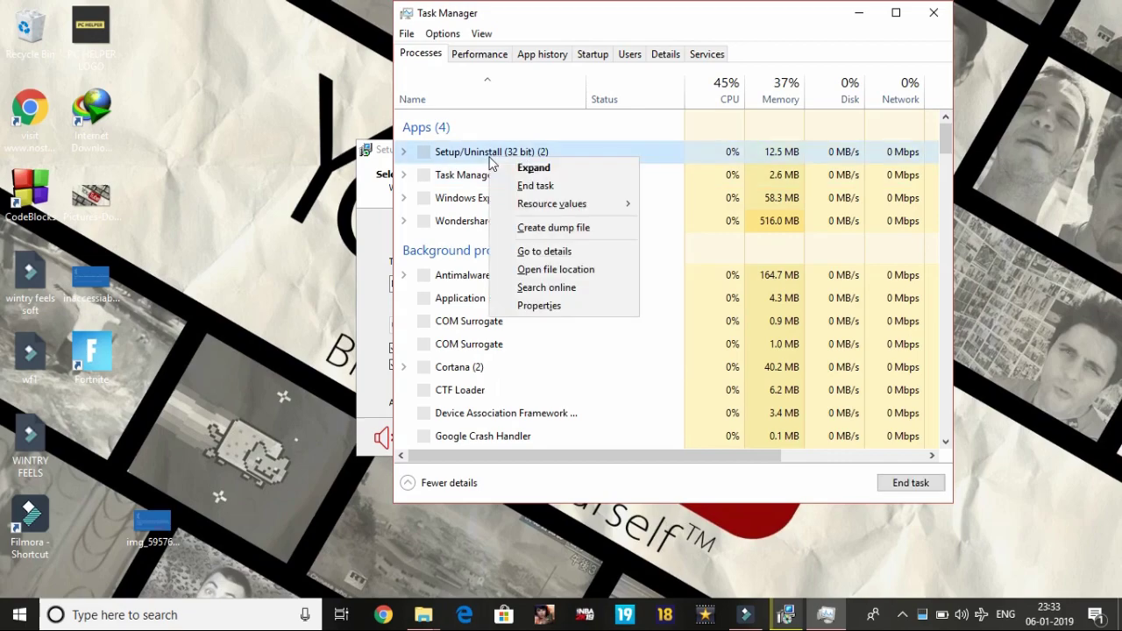
pyautogui.click(585, 253)
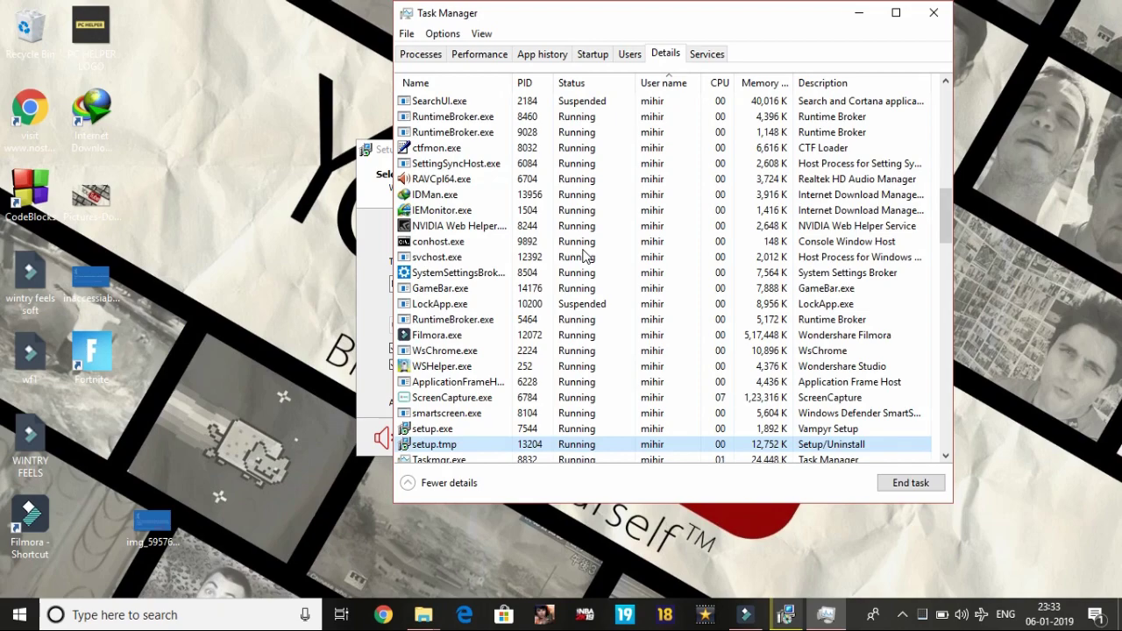
# Set the priority of the setup.tmp process to High and confirm the change.
pyautogui.rightClick(464, 447)
pyautogui.moveTo(532, 281)
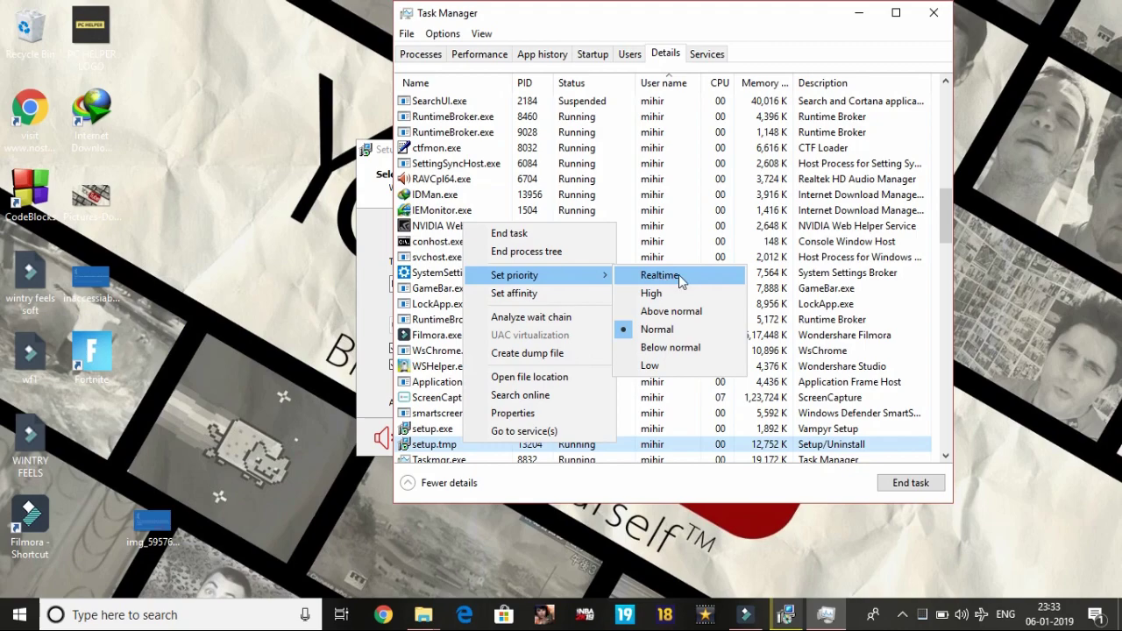
pyautogui.click(675, 301)
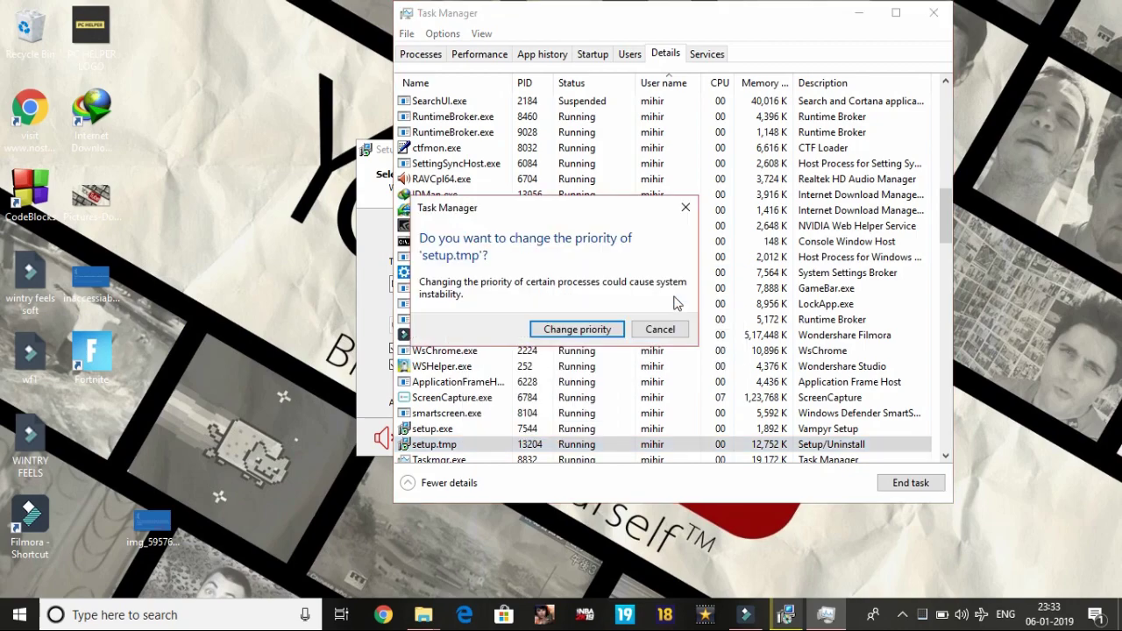
pyautogui.click(602, 328)
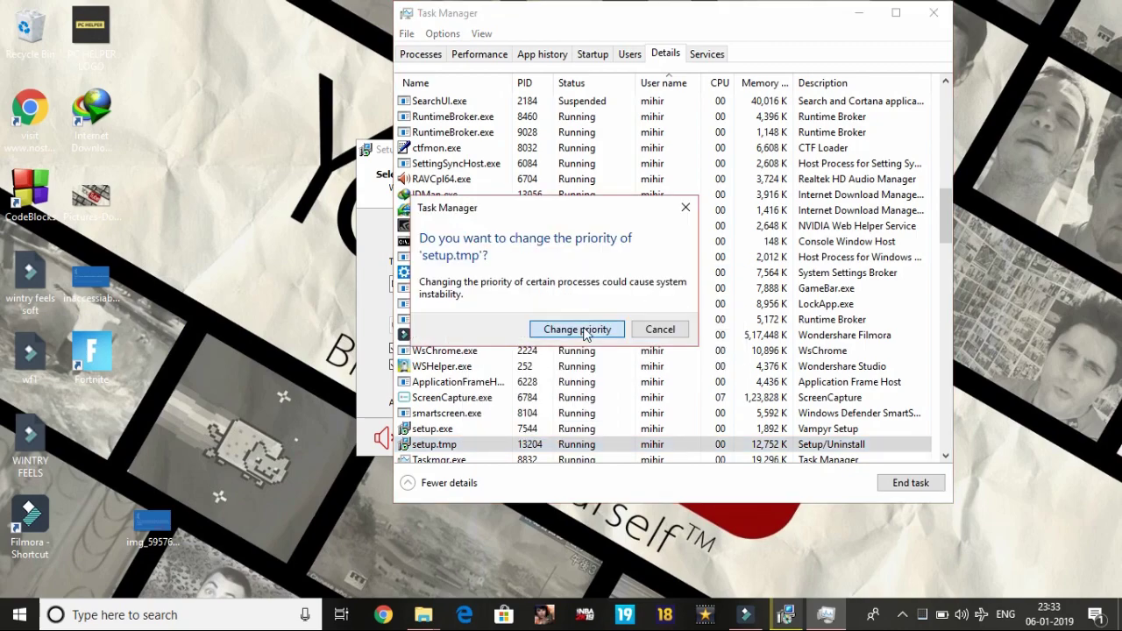
# Set the priority of the setup.exe process to High, confirm the change, and close Task Manager.
pyautogui.rightClick(445, 432)
pyautogui.moveTo(538, 266)
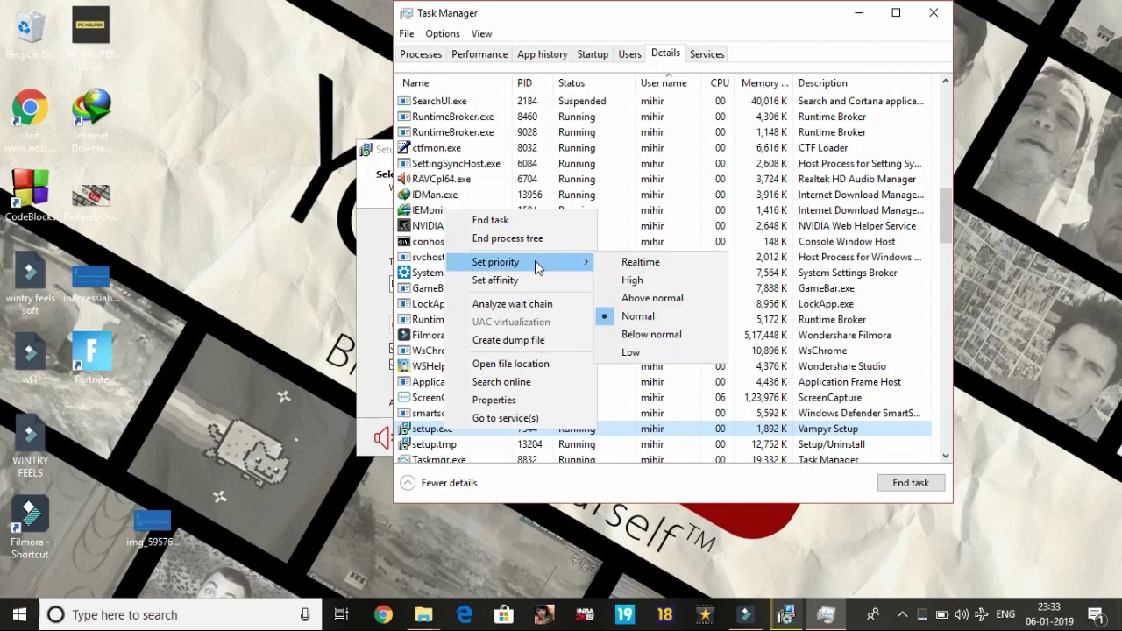
pyautogui.click(670, 280)
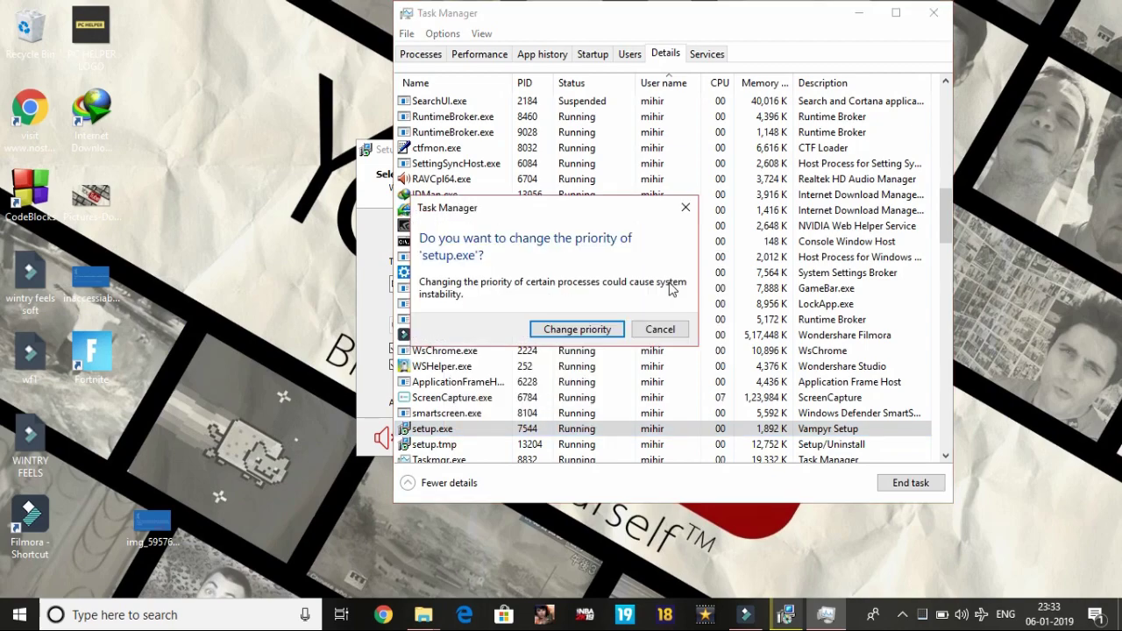
pyautogui.click(584, 329)
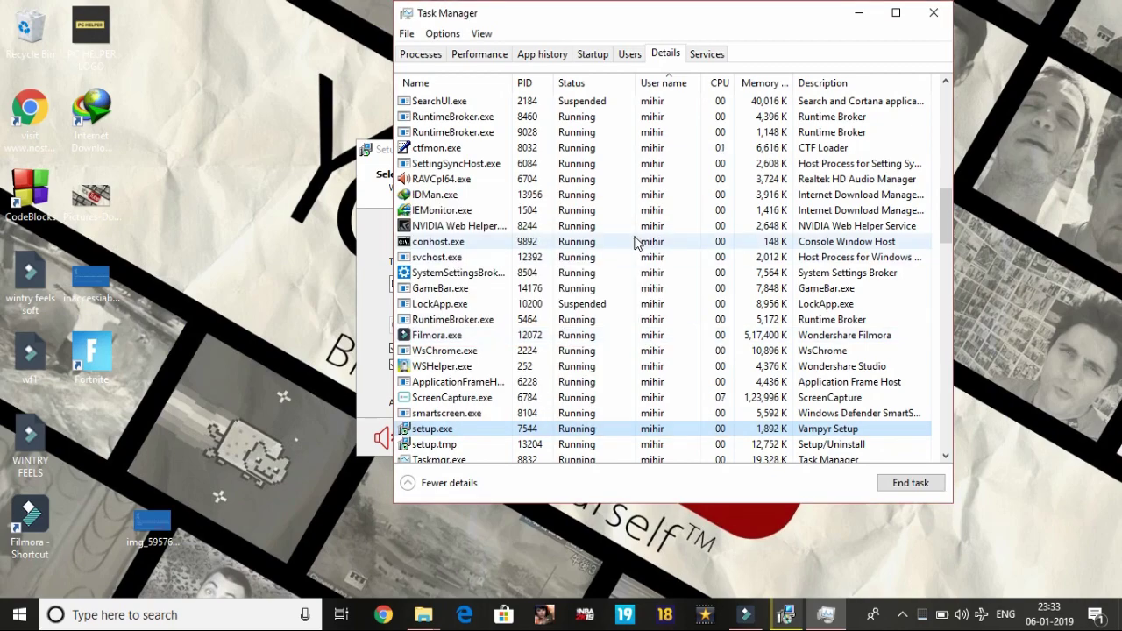
pyautogui.click(935, 15)
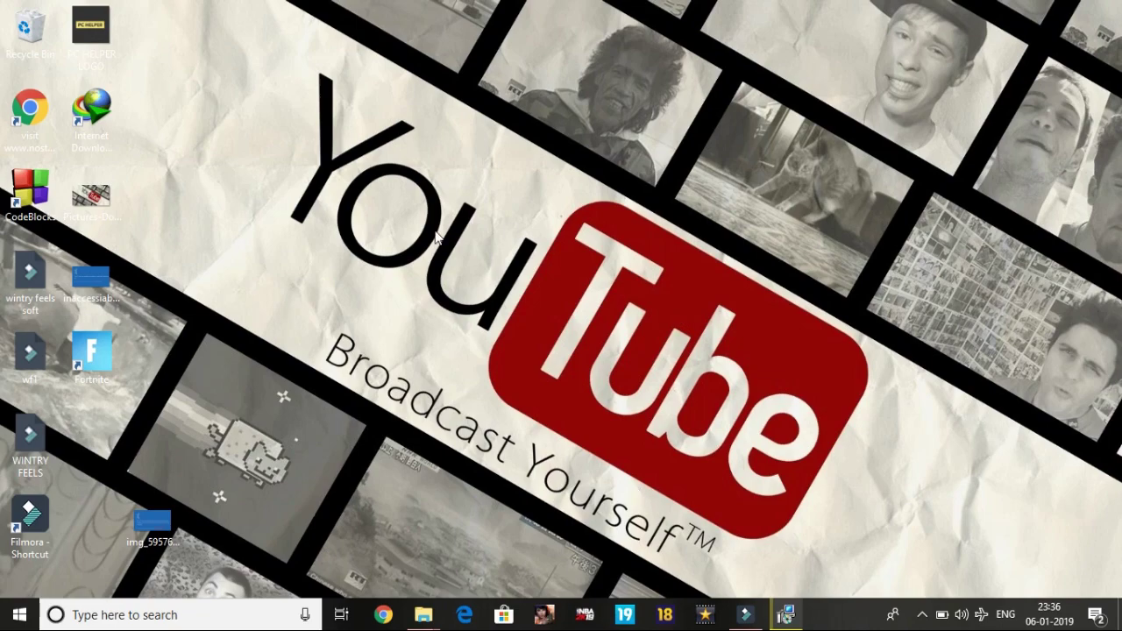
# Open Windows Defender Security Center from the Windows Security page of the Update & Security settings.
pyautogui.click(20, 614)
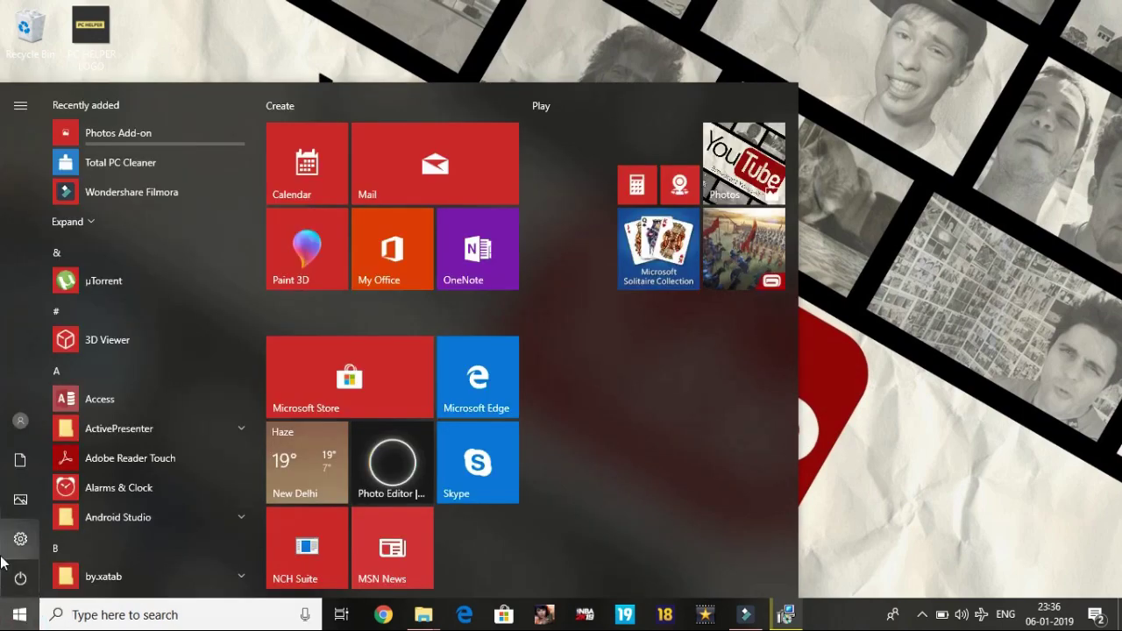
pyautogui.click(20, 538)
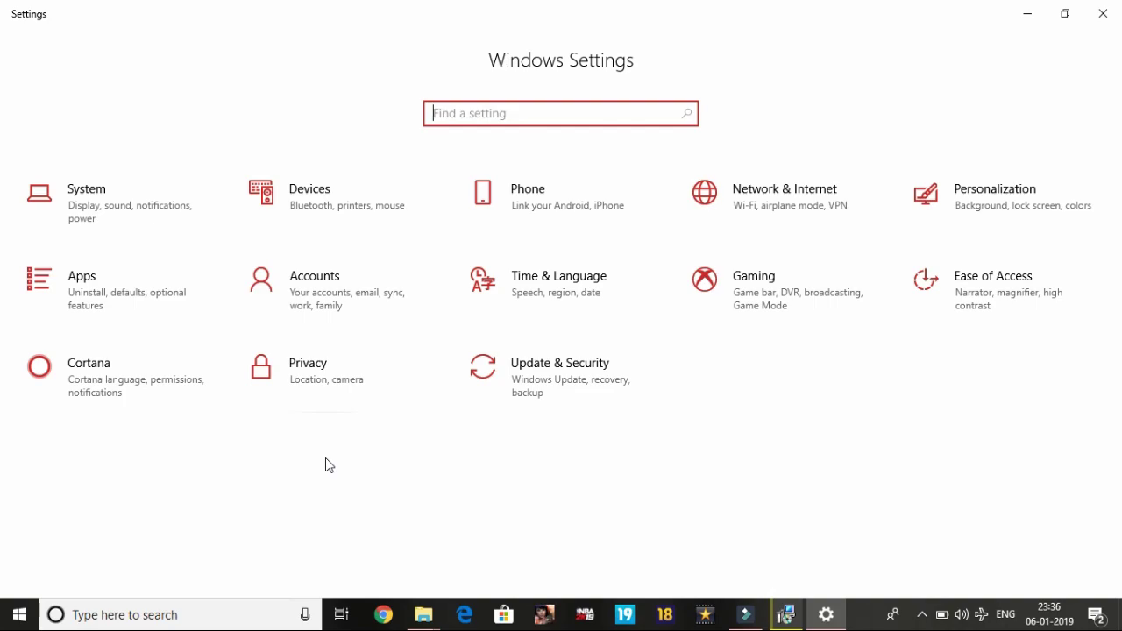
pyautogui.click(589, 399)
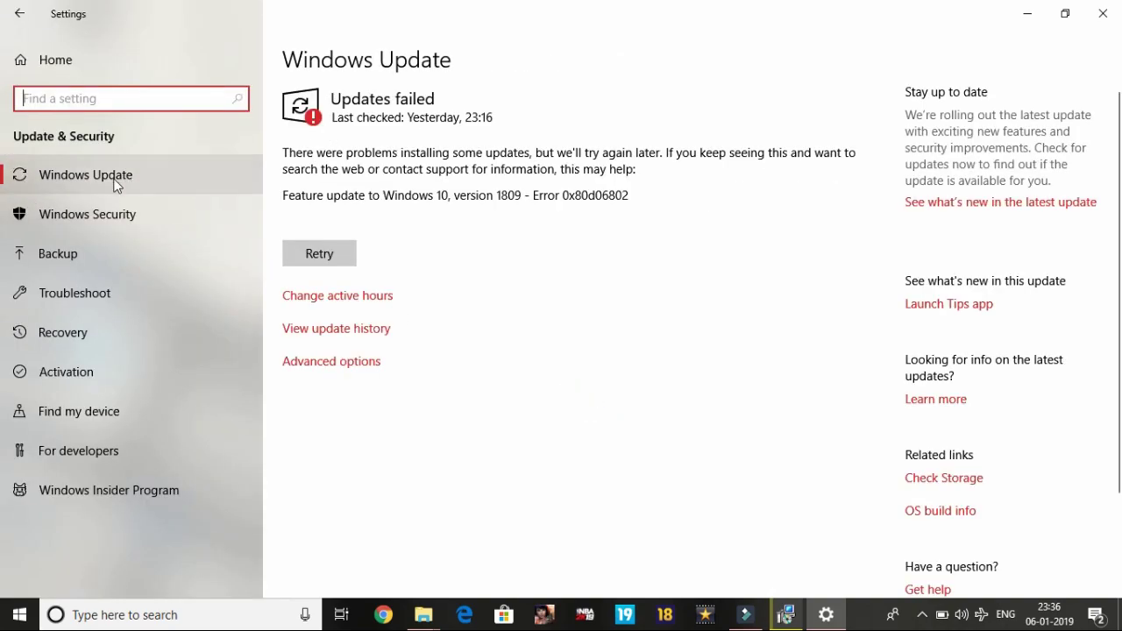
pyautogui.click(19, 13)
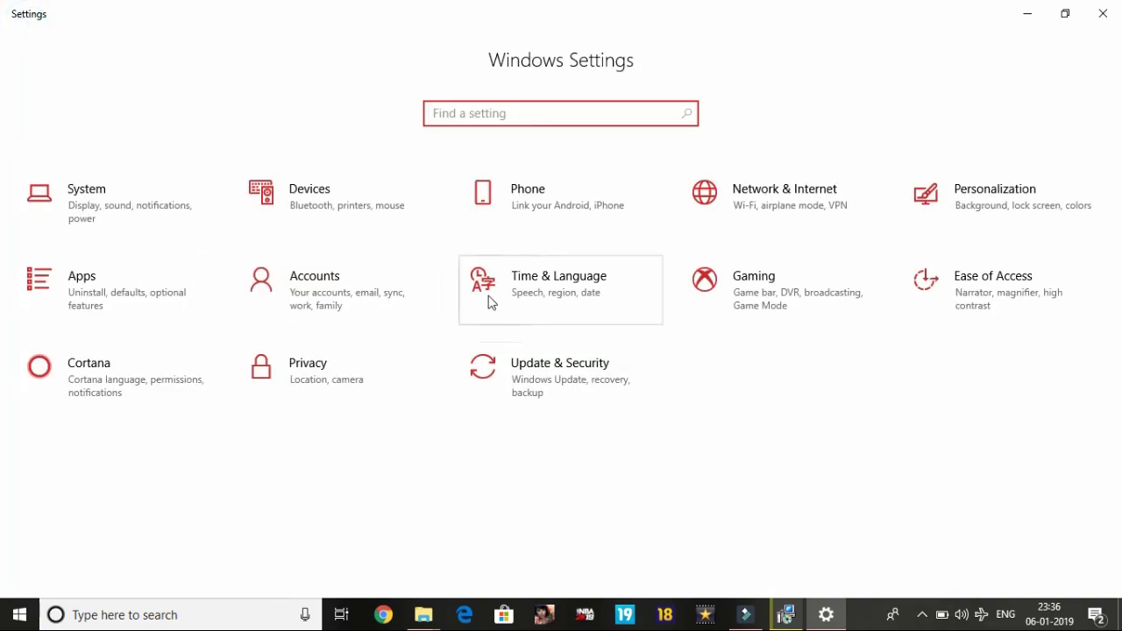
pyautogui.click(515, 375)
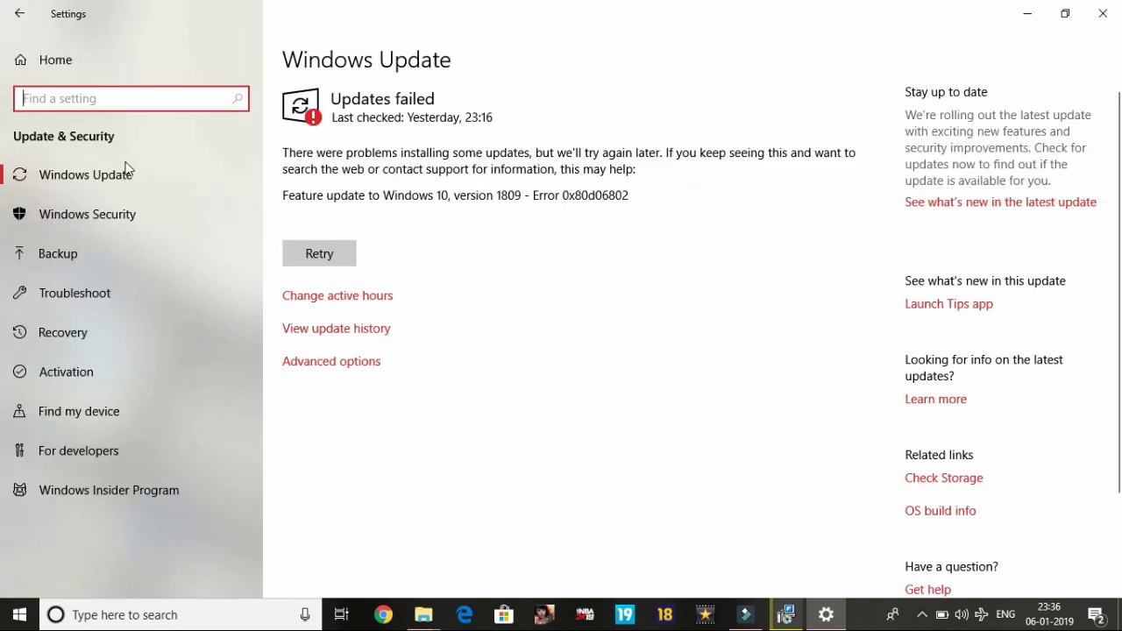
pyautogui.click(119, 210)
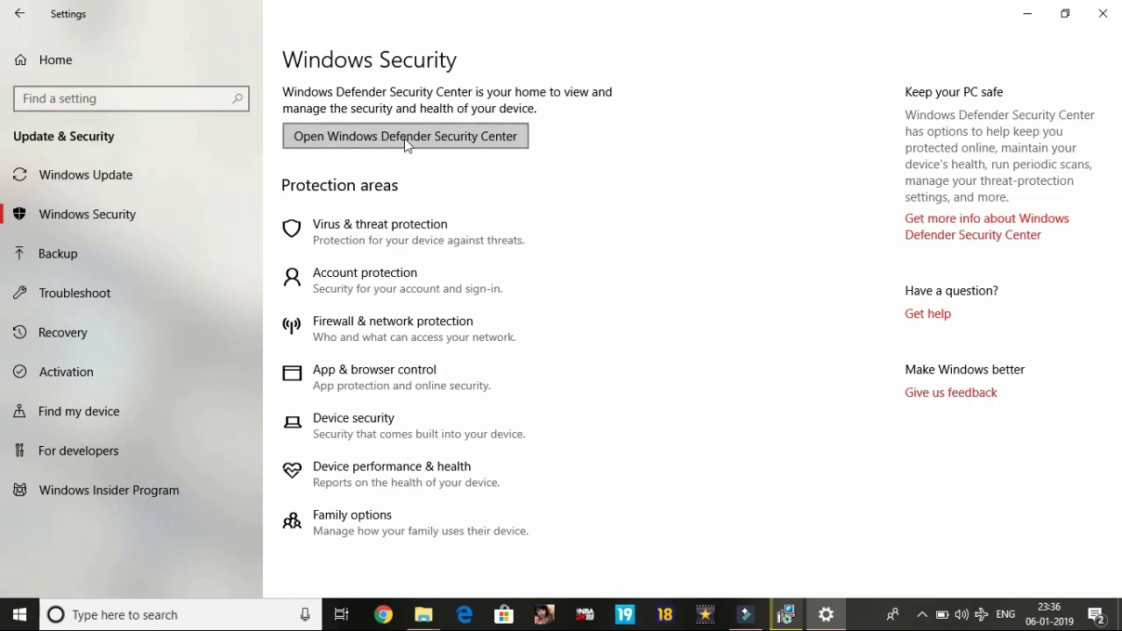
pyautogui.click(405, 142)
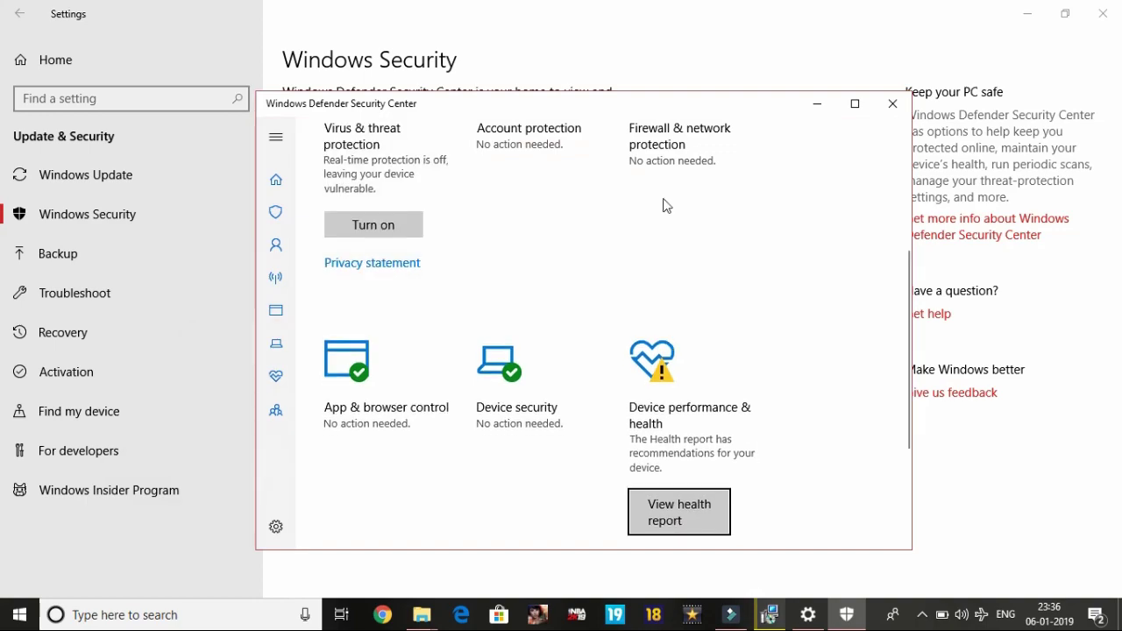
# Maximize the Security Center window and go to its Virus & threat protection settings.
pyautogui.click(854, 103)
pyautogui.click(25, 575)
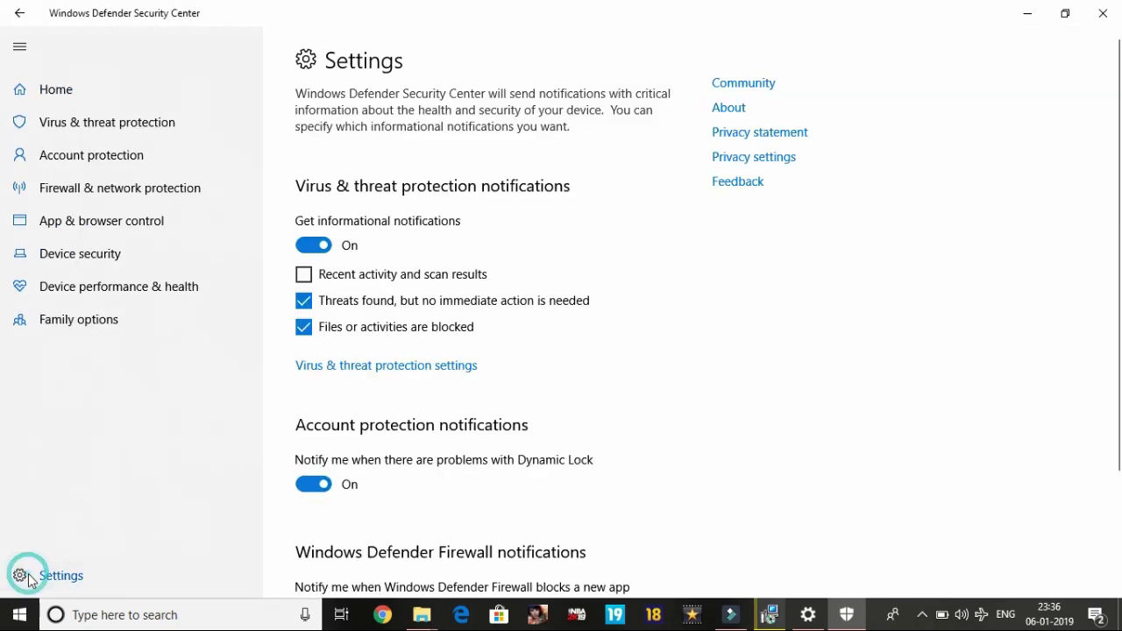
pyautogui.click(393, 368)
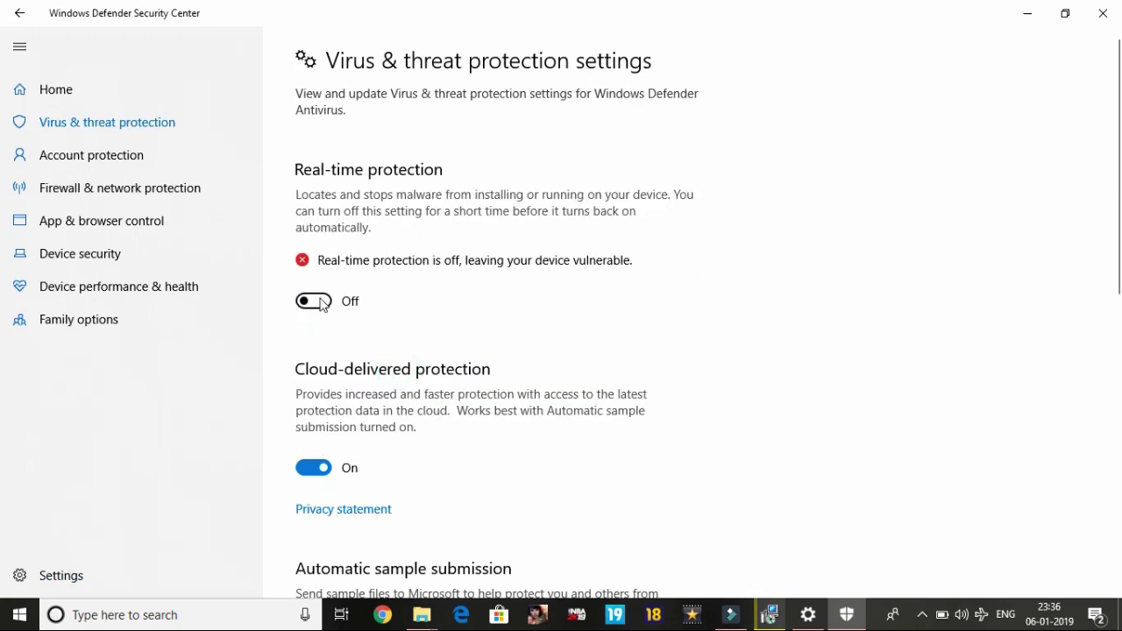
# Switch real-time protection on and back off, and close both Windows Defender Security Center and Windows Settings.
pyautogui.click(322, 303)
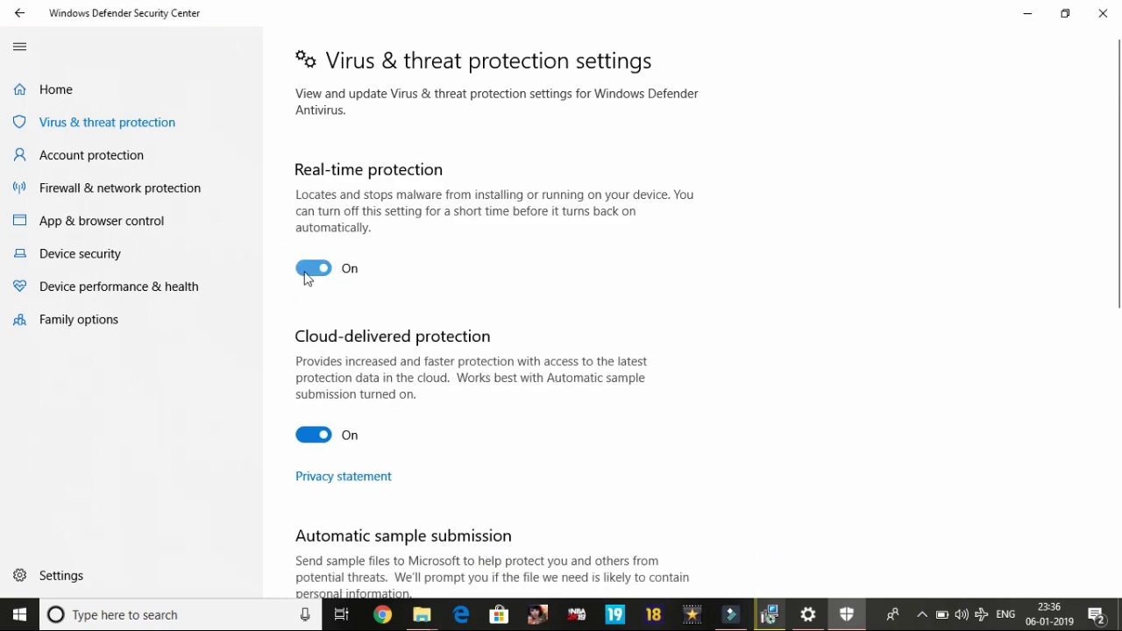
pyautogui.click(307, 269)
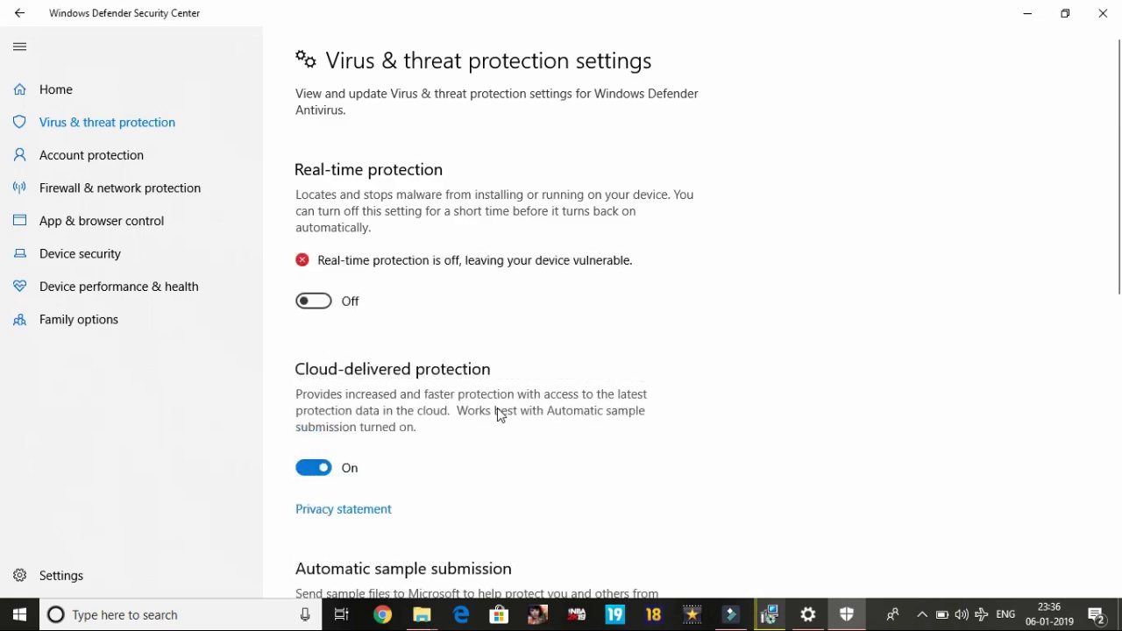
pyautogui.click(1102, 13)
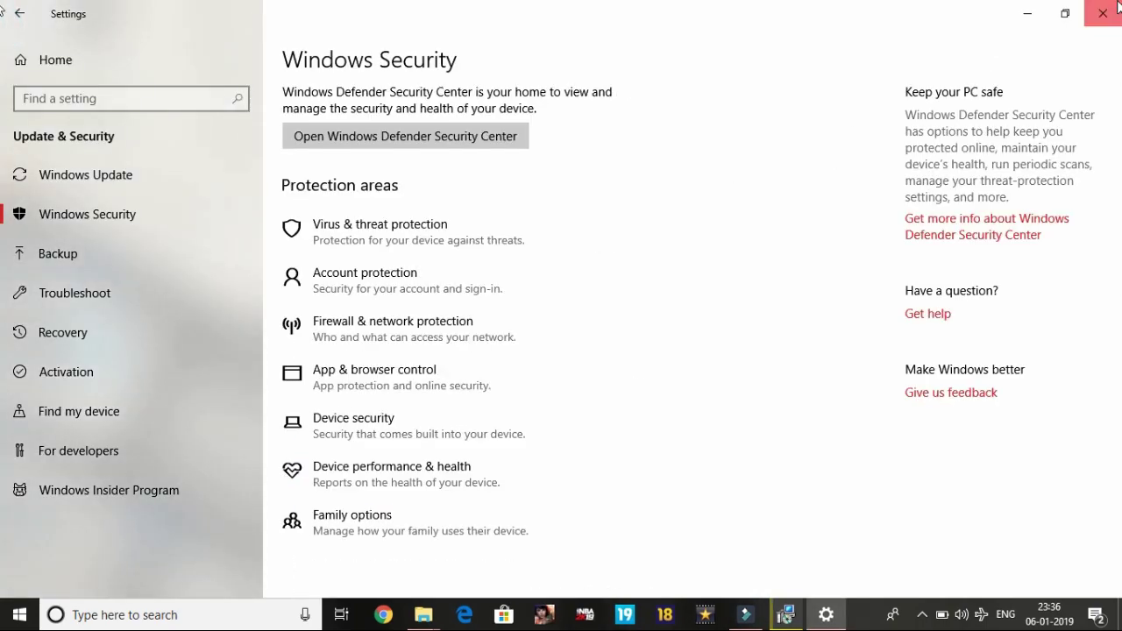
pyautogui.click(1117, 9)
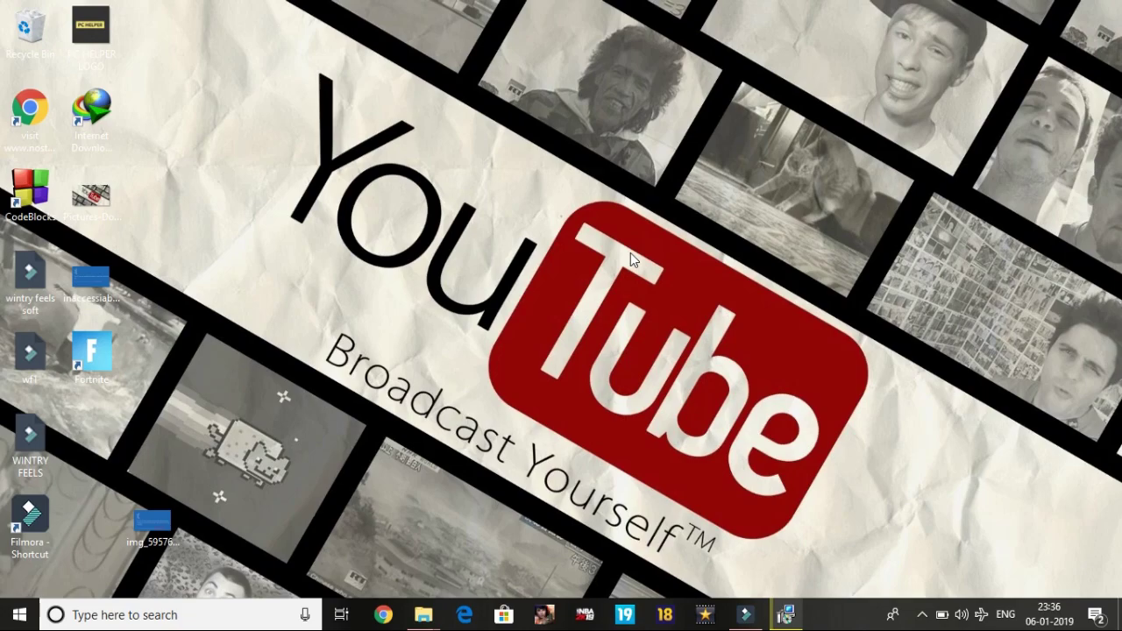
pyautogui.press('p')
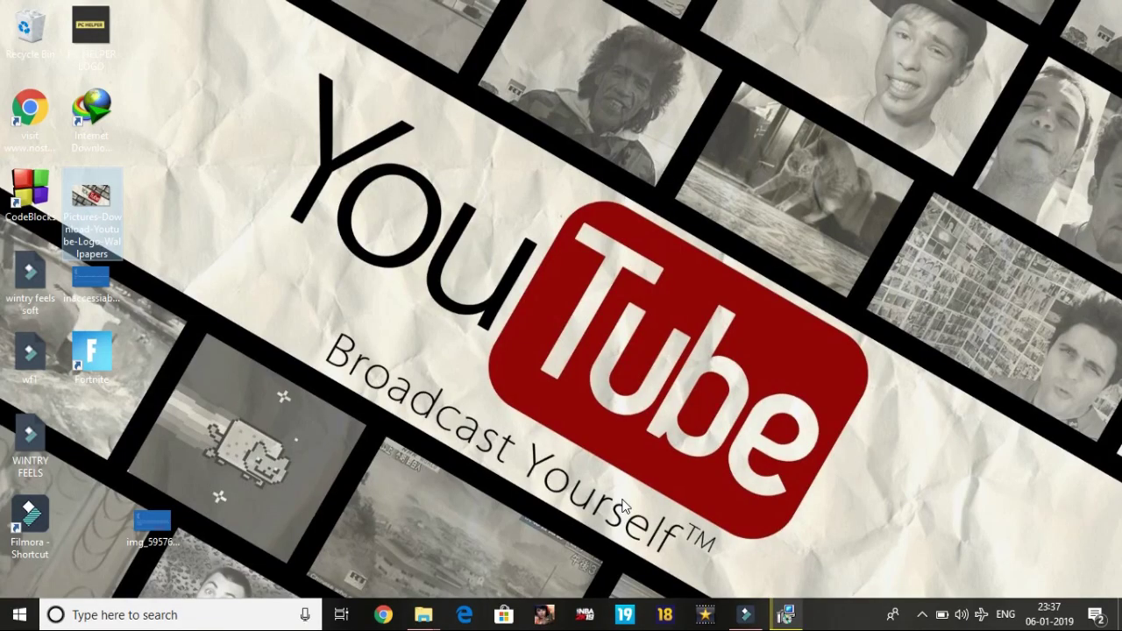